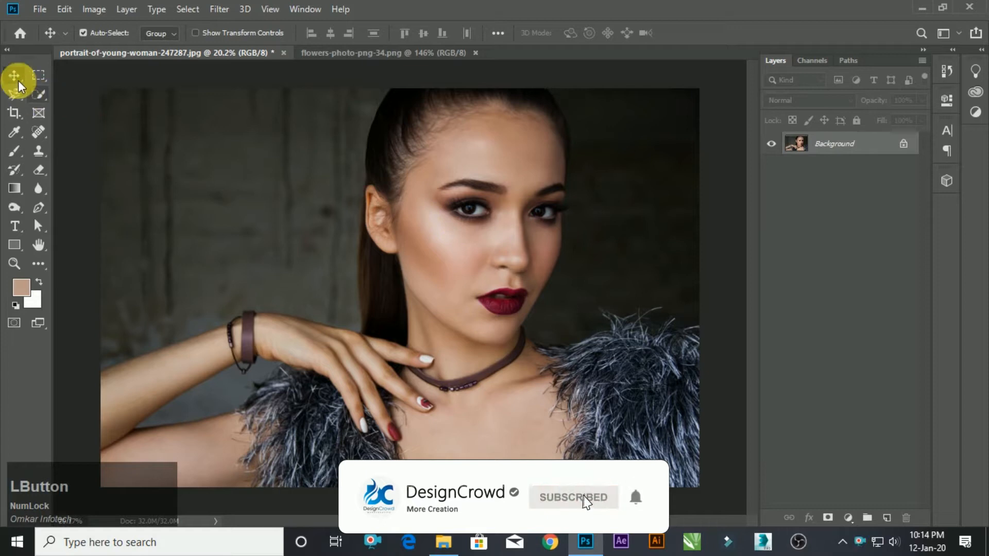
- Add a solid color fill layer in near-black (080808) above the portrait photo
left_click(13, 96)
left_click(17, 75)
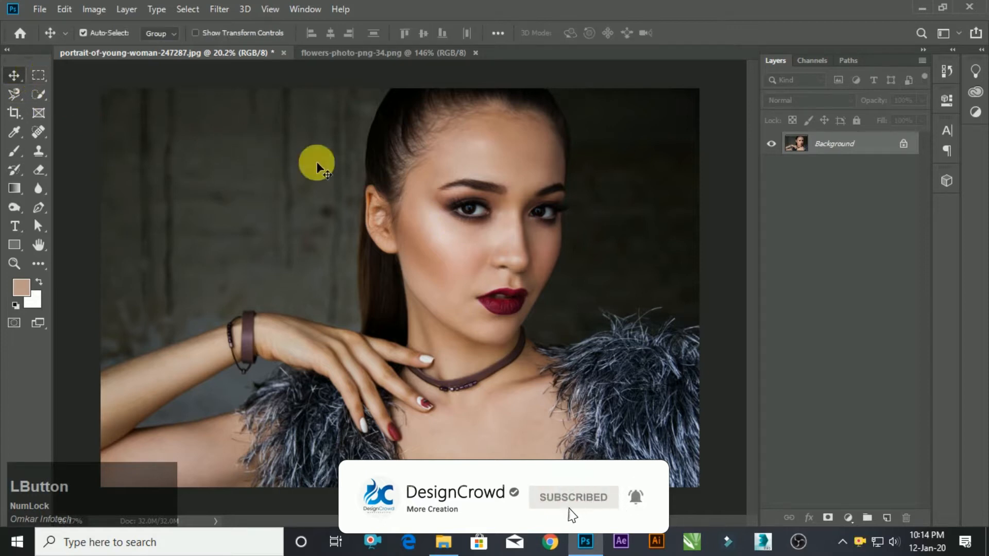
right_click(849, 518)
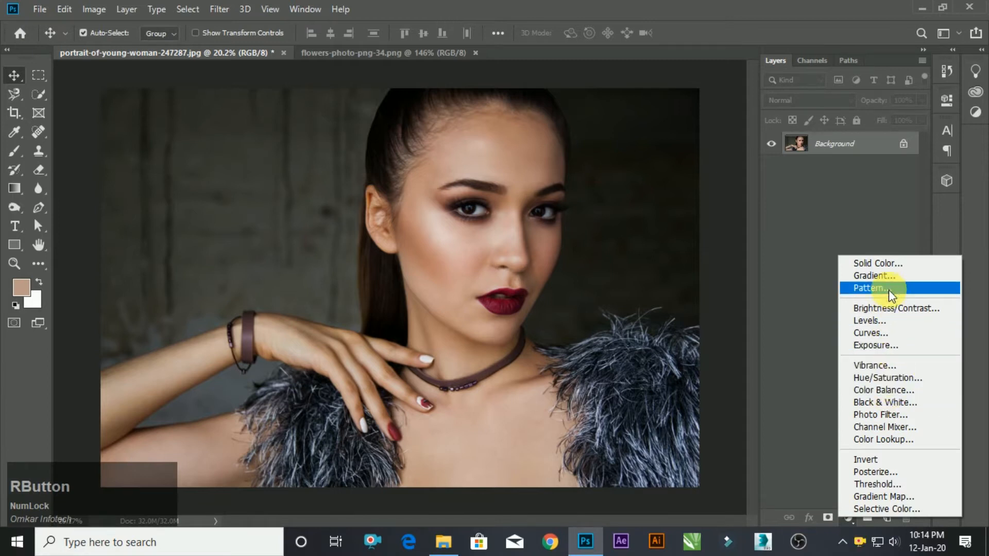
left_click(888, 263)
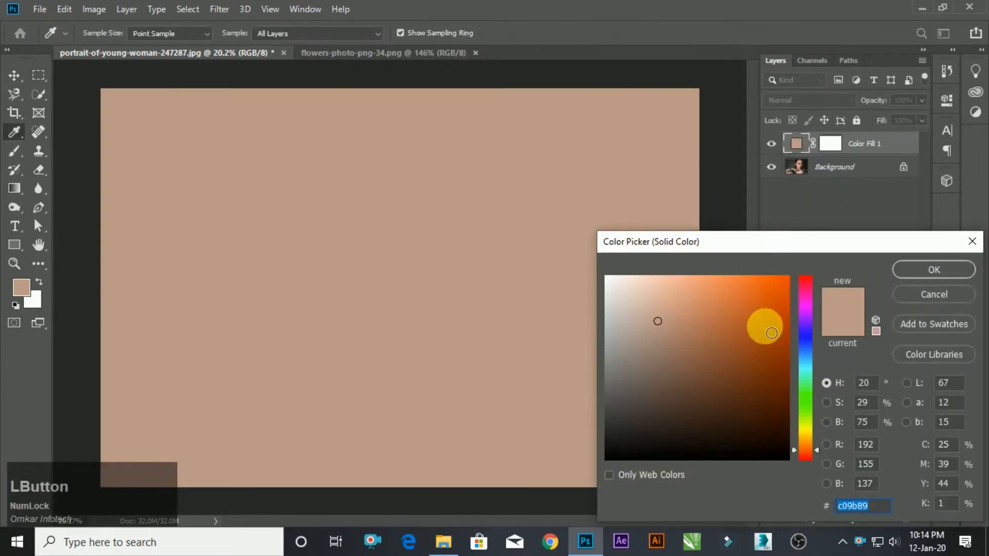
left_click_drag(656, 387, 603, 453)
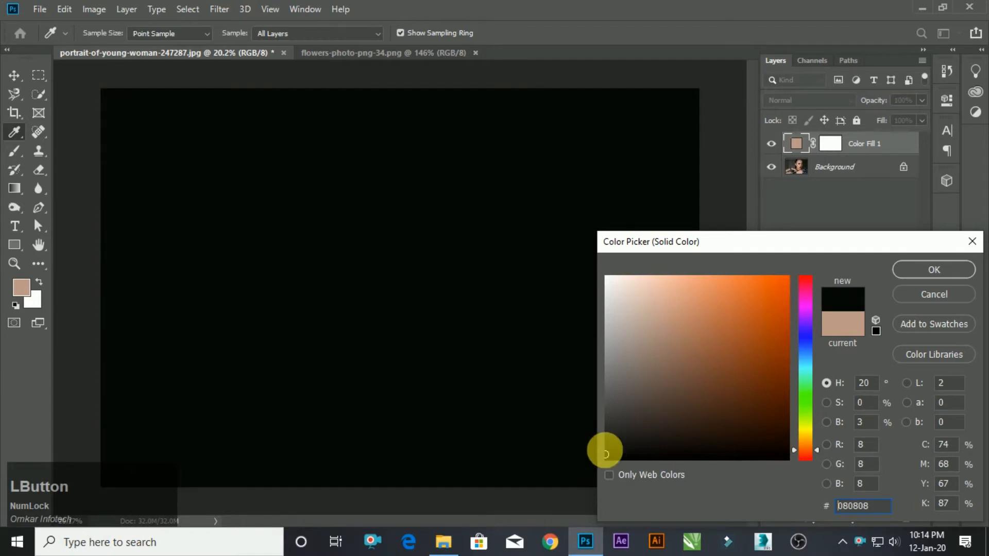
left_click(919, 265)
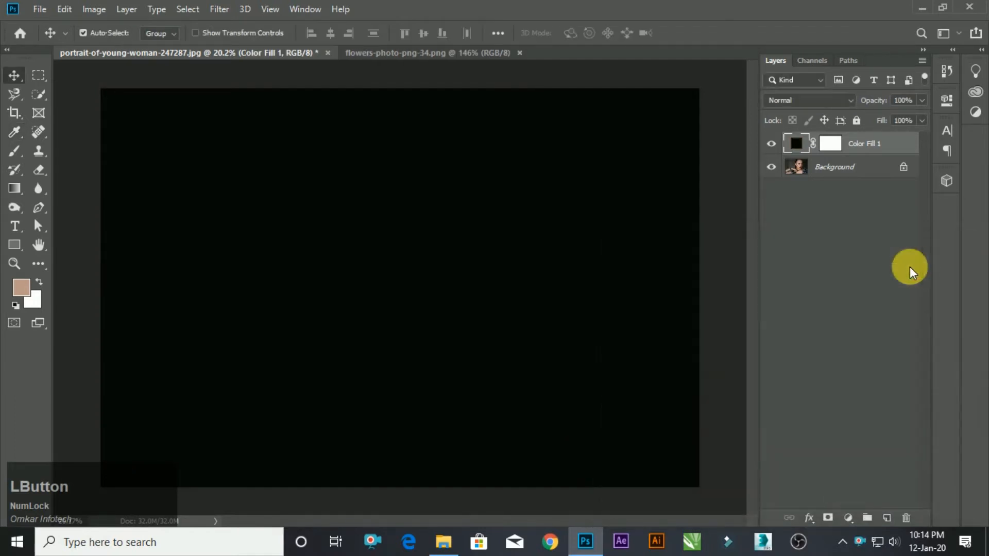
- Duplicate the Background layer and place the copy above the Color Fill 1 layer
left_click(829, 172)
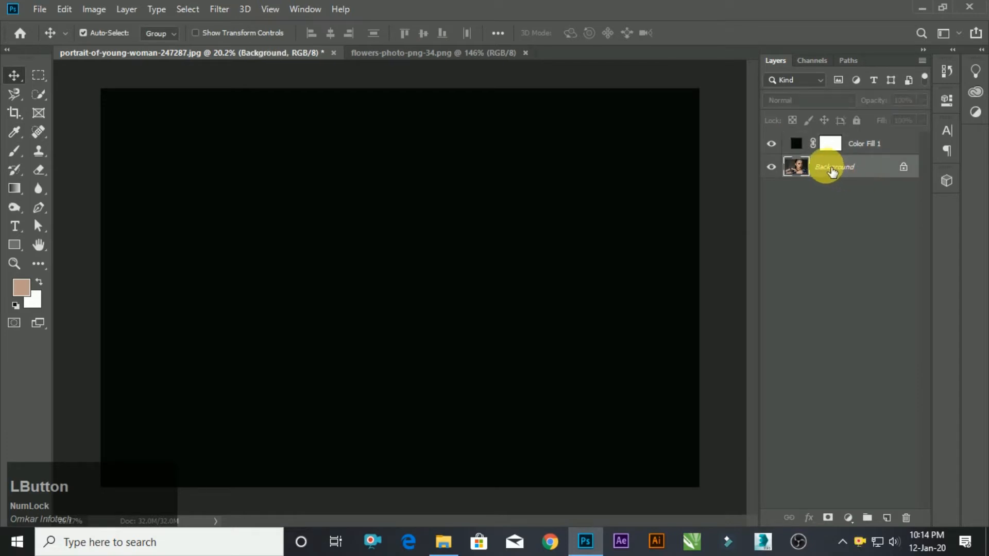
left_click_drag(825, 170, 887, 518)
left_click_drag(845, 170, 832, 144)
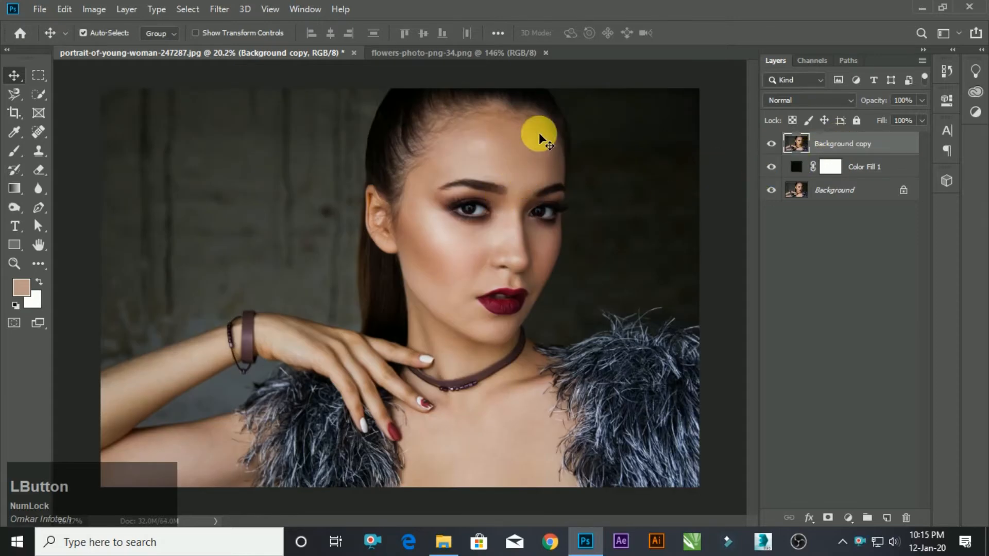
- Activate the Pen tool in Path mode for tracing the woman's face
scroll(546, 132, "up", 4)
scroll(565, 288, "down", 1)
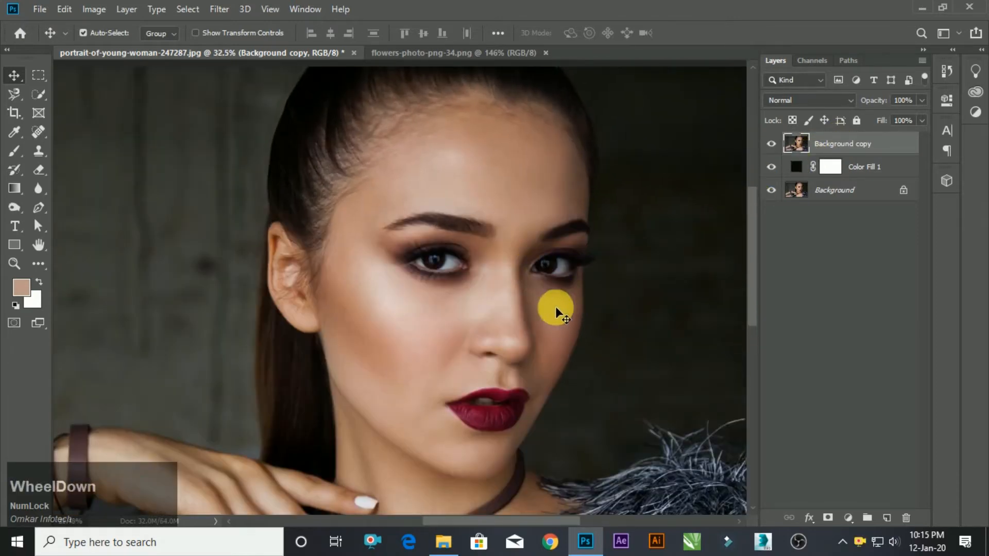
scroll(514, 237, "up", 1)
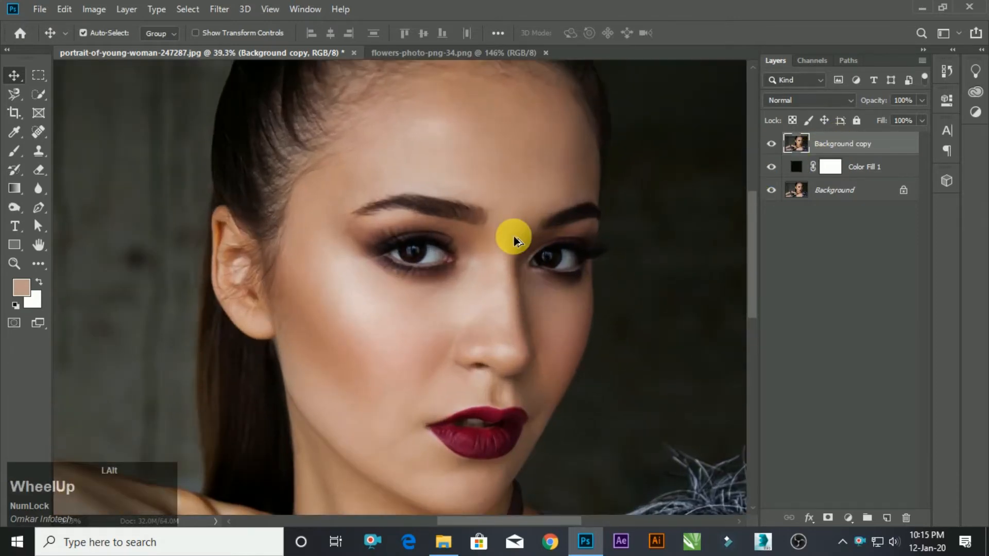
left_click(35, 206)
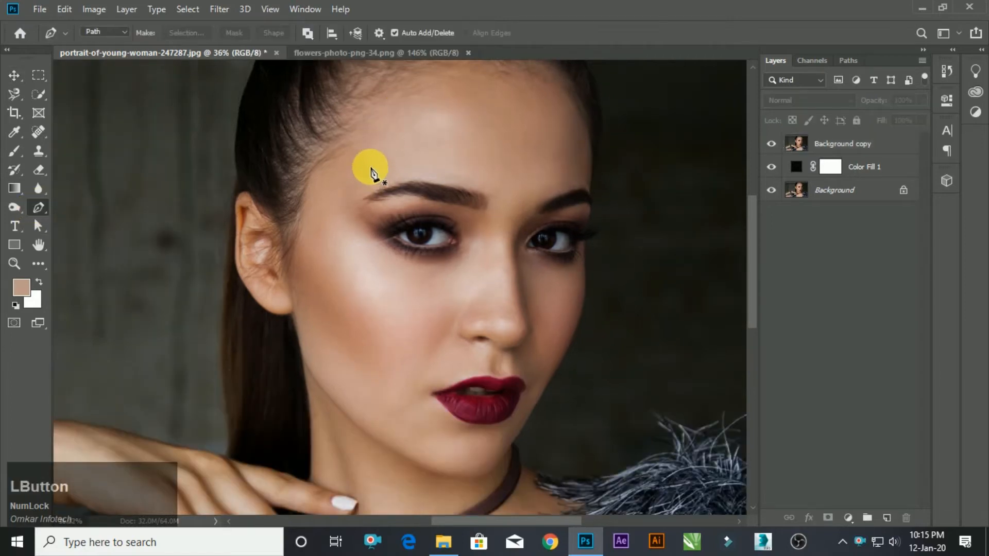
left_click(369, 165)
left_click(344, 320)
left_click_drag(364, 410, 371, 427)
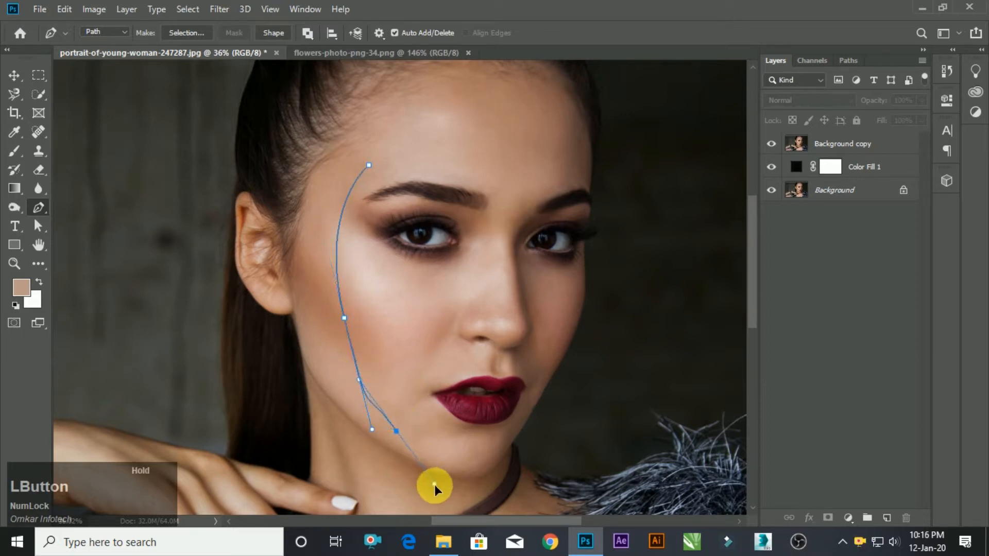
key("ctrl+z")
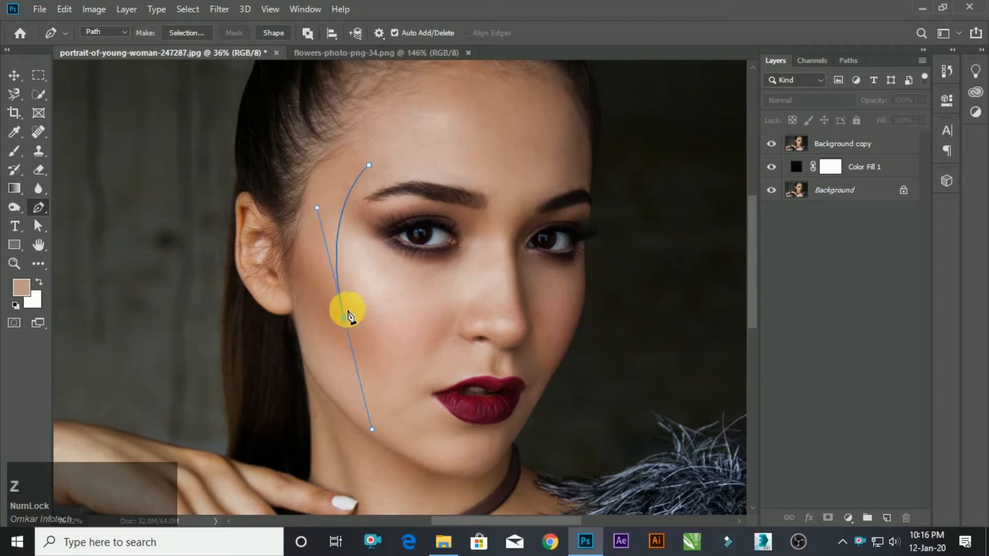
key("ctrl+z")
key("ctrl+z")
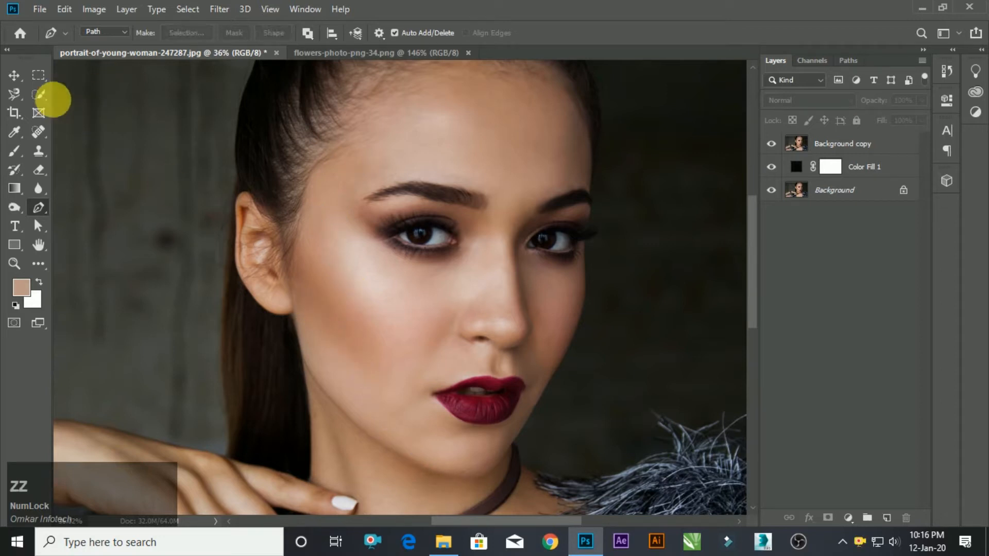
- Trace a curved path from the forehead above the ear-side eyebrow, down the cheek and along the jaw to the chin
left_click(376, 163)
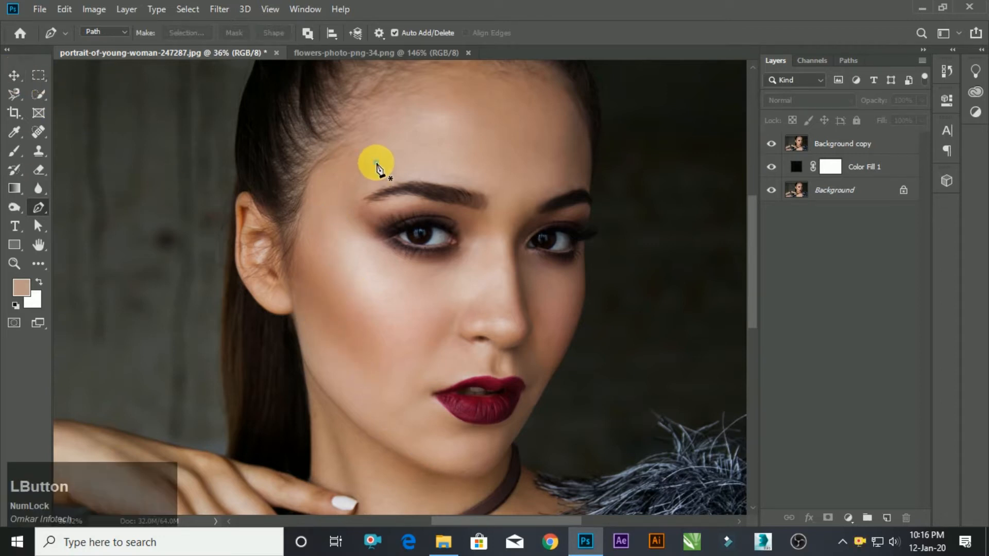
left_click_drag(349, 326, 393, 448)
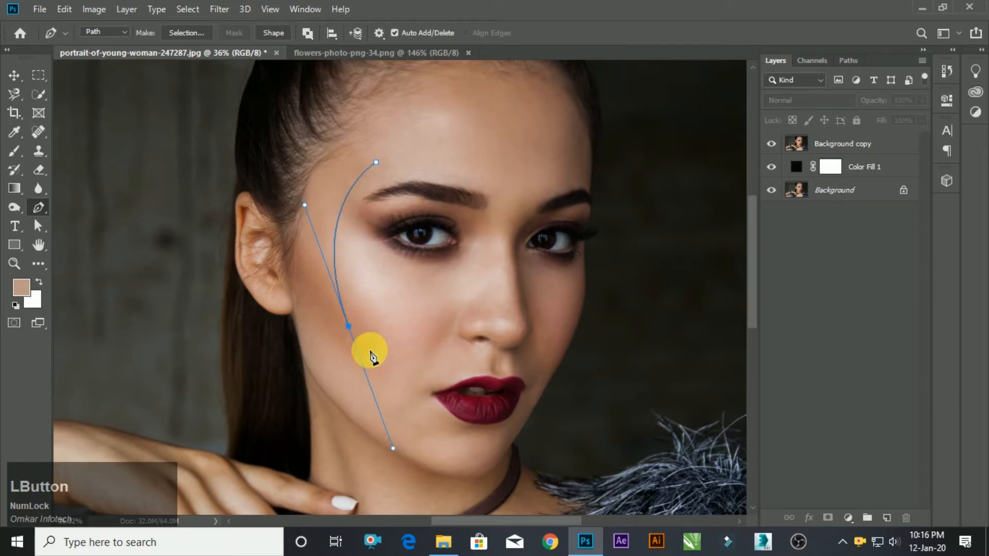
left_click(349, 326, "alt")
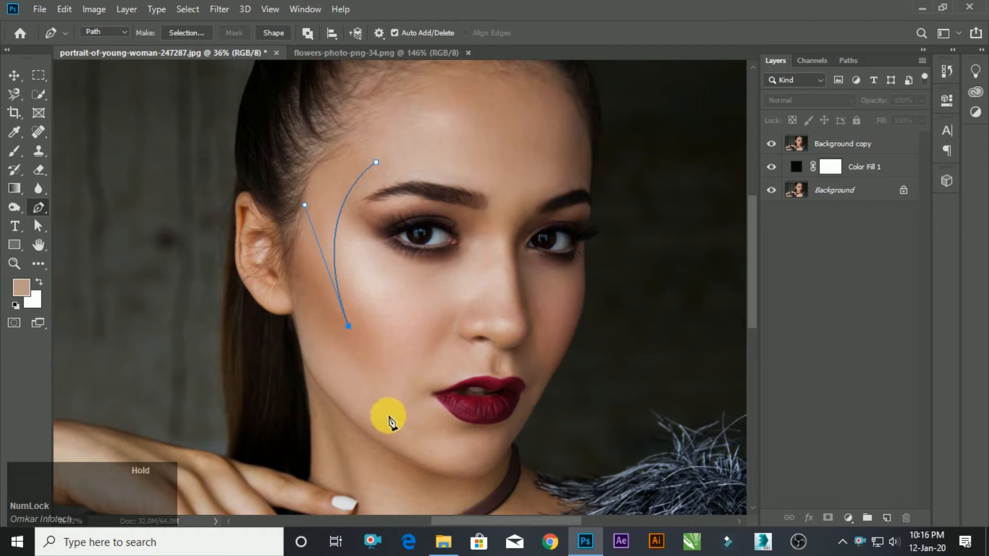
left_click_drag(441, 462, 442, 481)
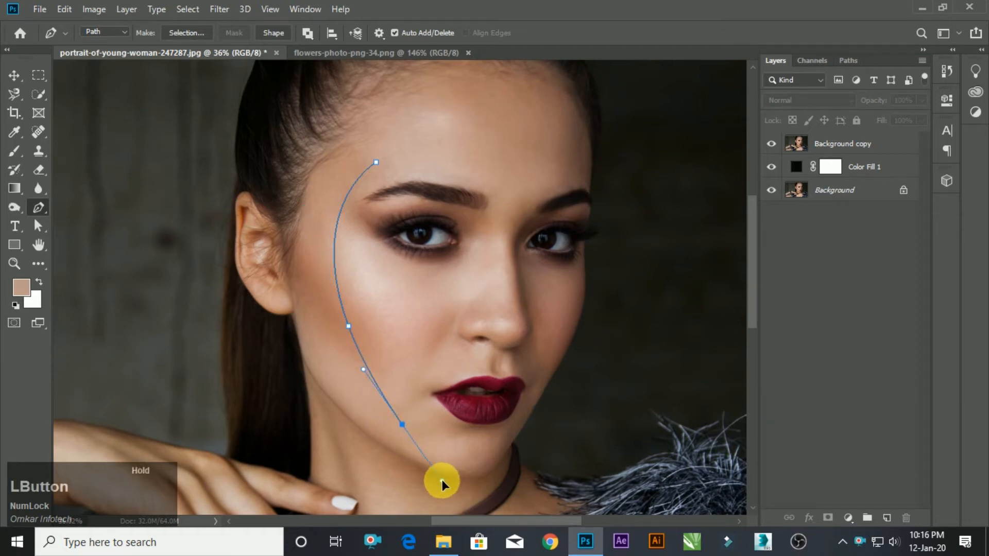
left_click(402, 424, "alt")
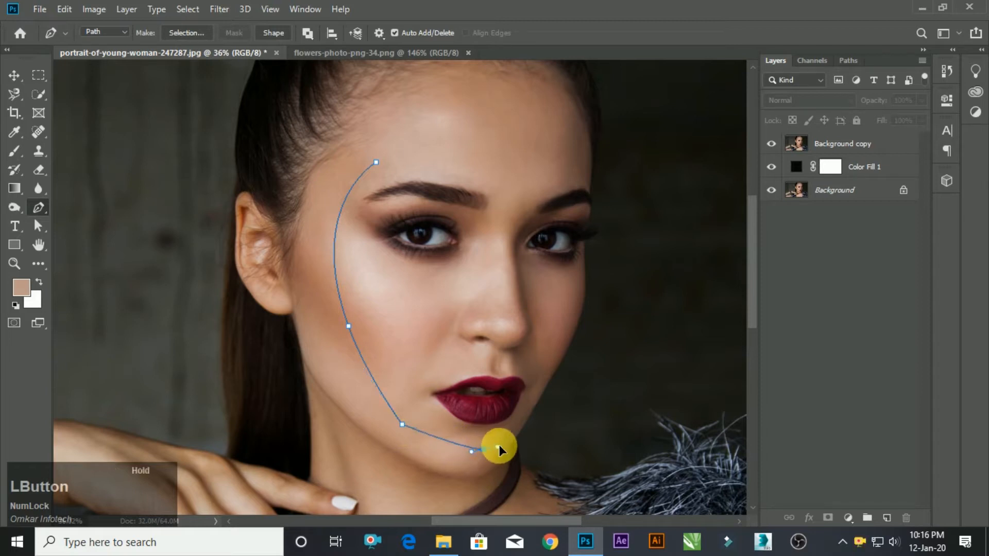
left_click_drag(522, 442, 529, 438)
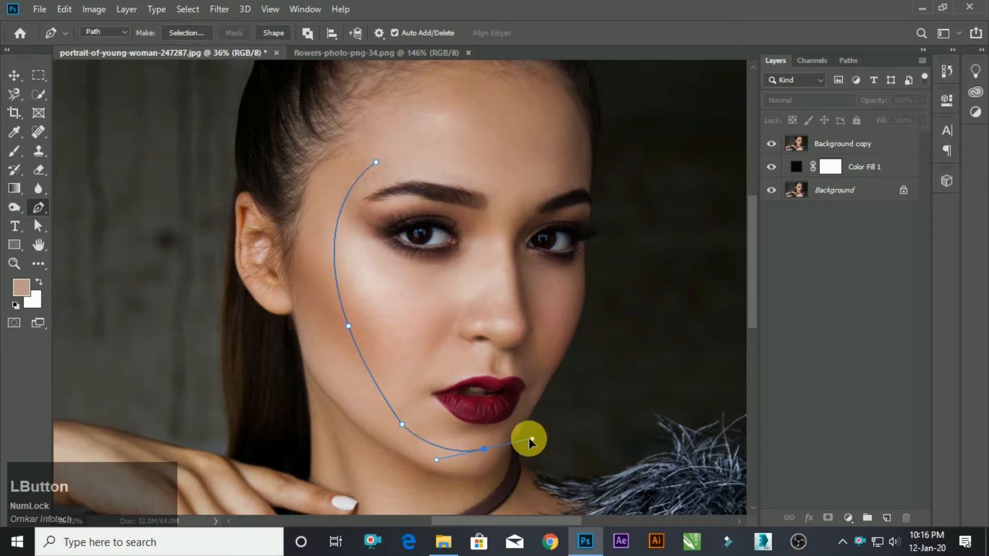
left_click(484, 449, "alt")
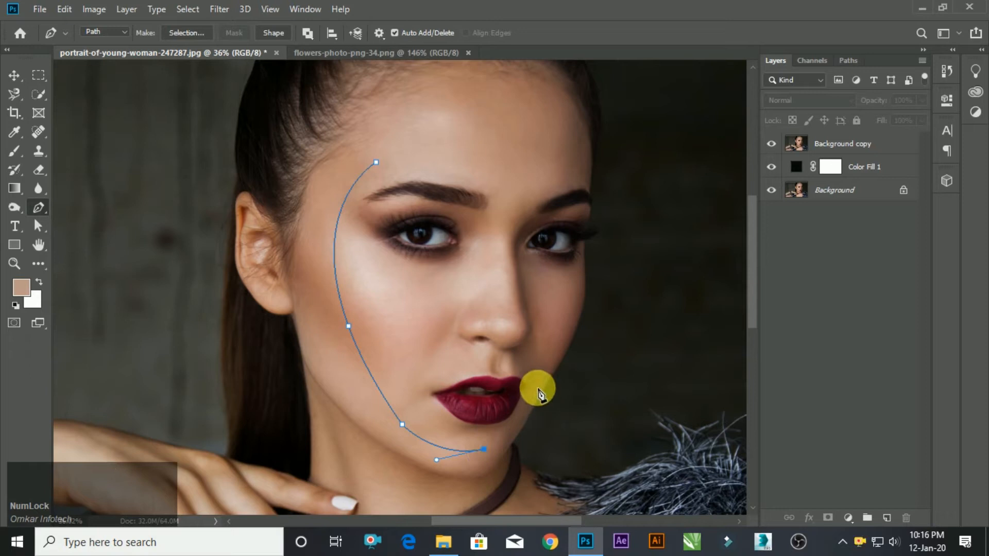
- Continue the path from the chin up the far edge of the face to the temple and close it across the forehead
left_click_drag(573, 323, 573, 320)
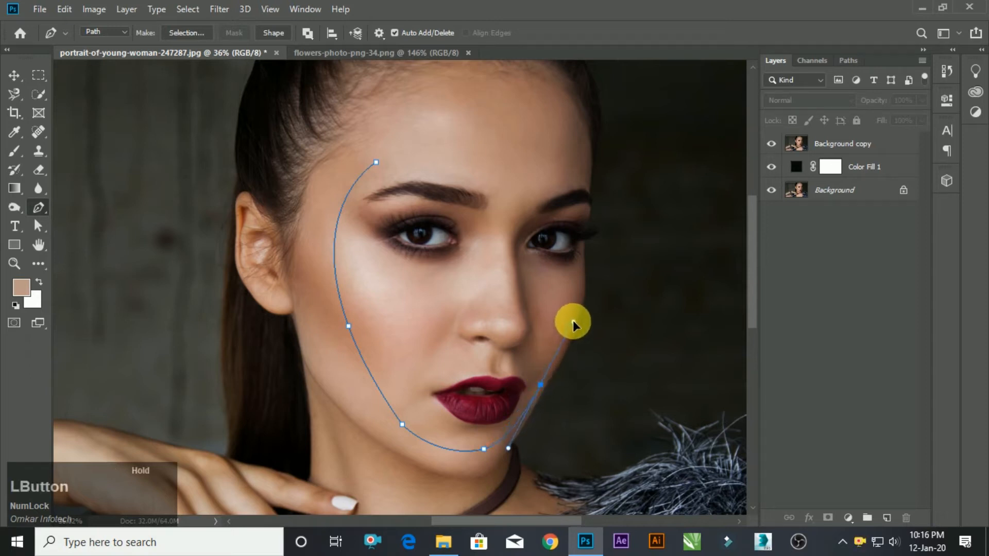
left_click(541, 386, "alt")
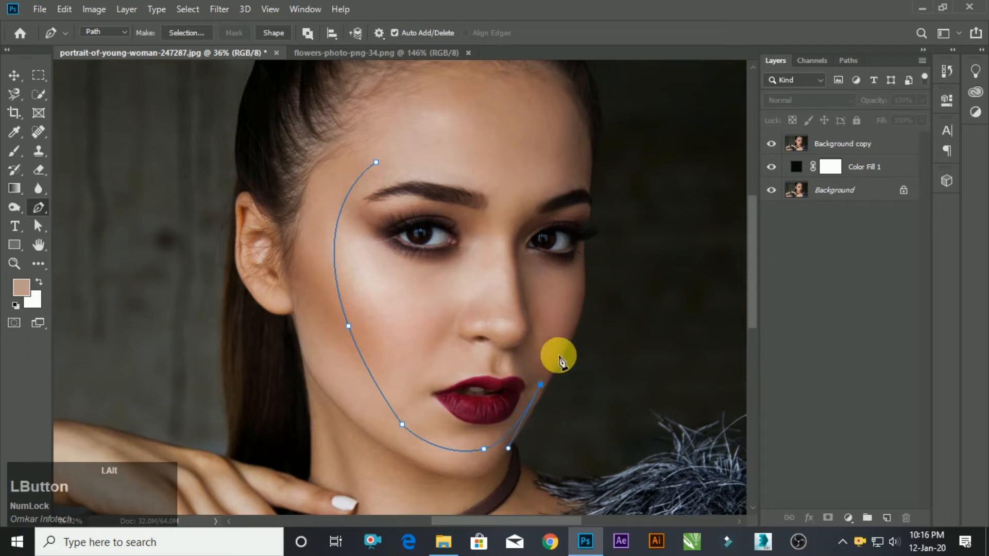
left_click_drag(580, 303, 583, 290)
left_click(575, 312, "alt")
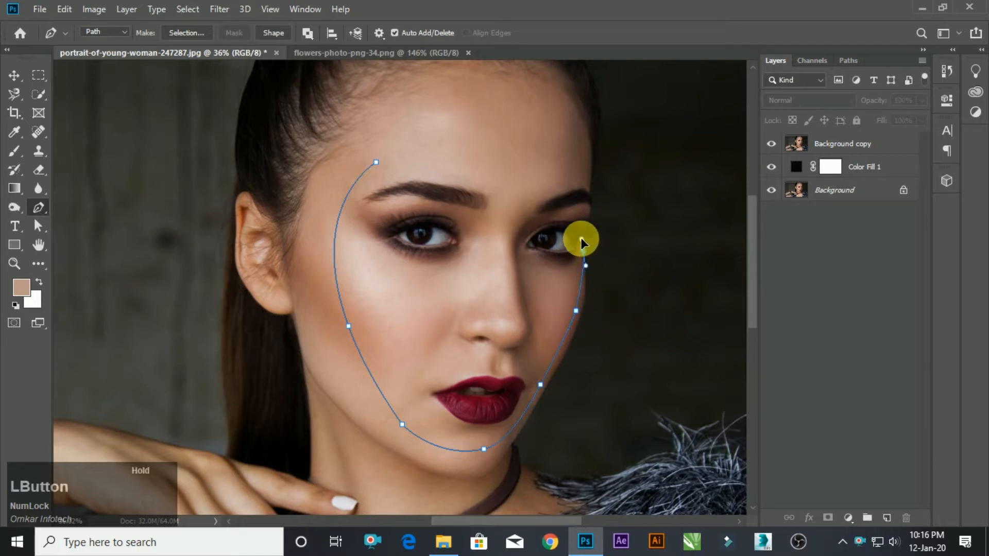
left_click_drag(582, 238, 581, 240)
left_click(583, 253, "alt")
left_click_drag(584, 195, 589, 159)
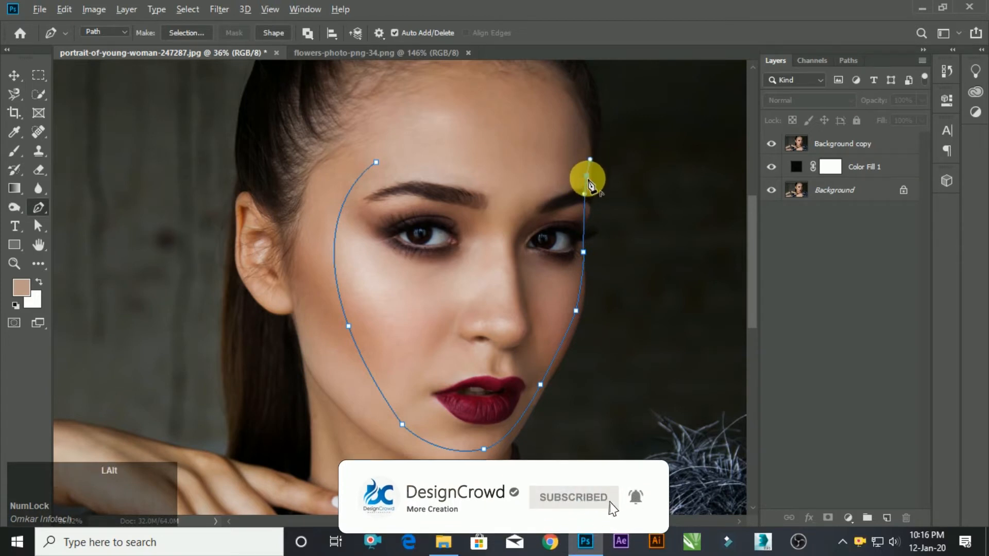
left_click(587, 177, "alt")
left_click_drag(516, 145, 467, 157)
left_click(518, 147, "alt")
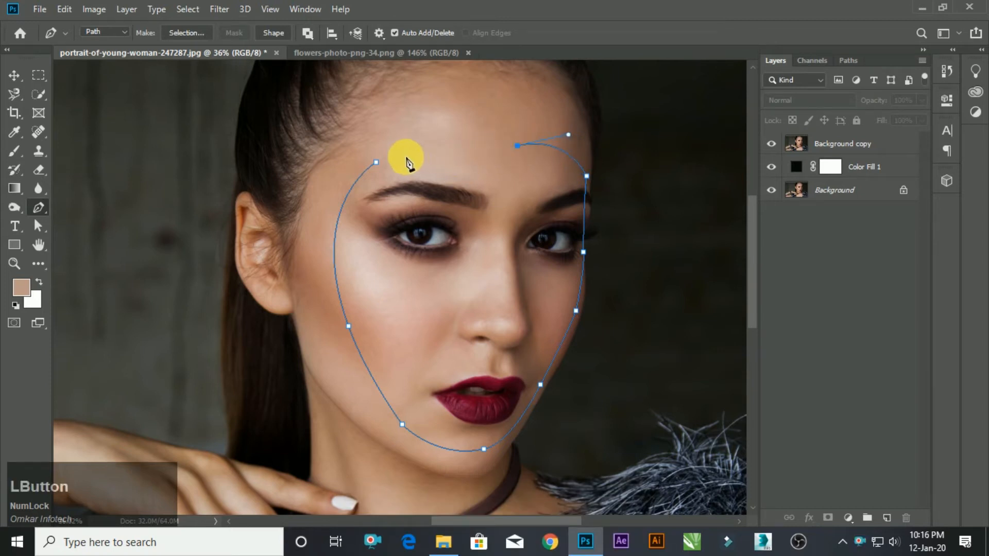
left_click_drag(310, 168, 312, 161)
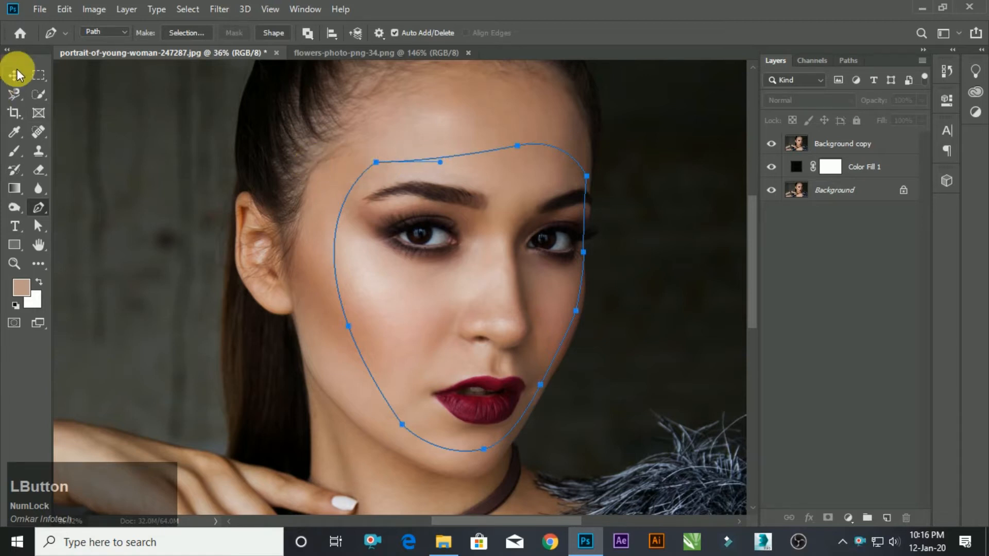
- Convert the closed face path into a new anti-aliased selection with a feather radius of 0 pixels
right_click(446, 198)
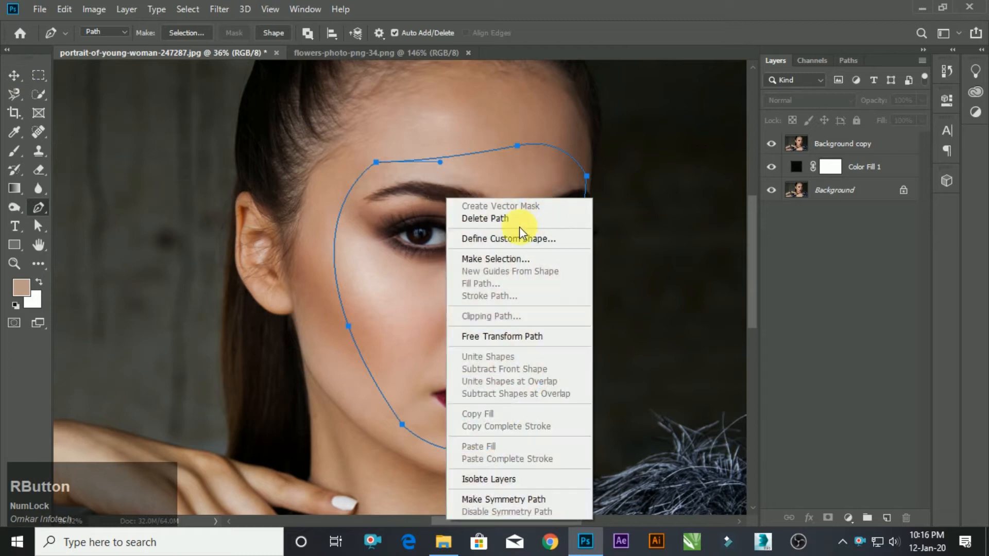
left_click(525, 260)
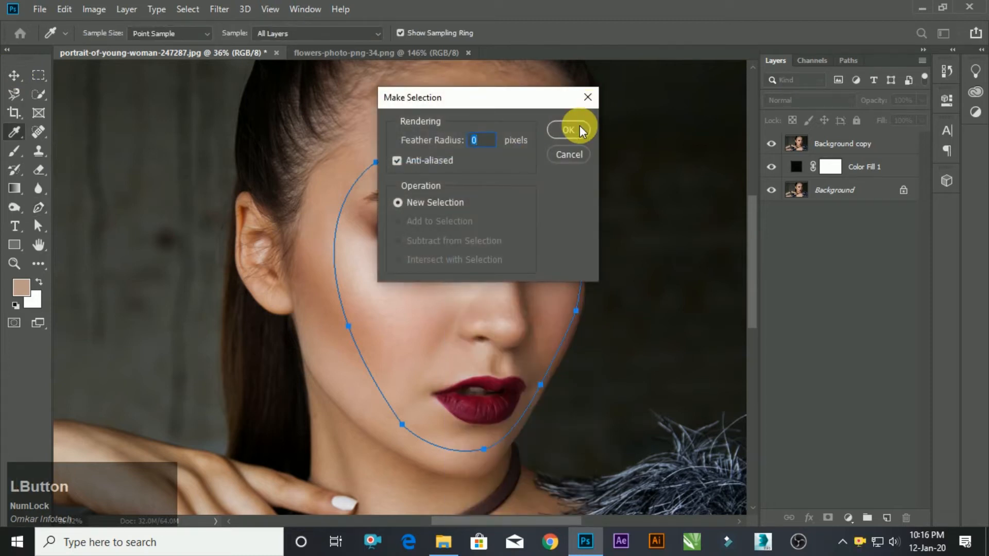
left_click(571, 125)
scroll(364, 211, "down", 2)
scroll(486, 194, "up", 1)
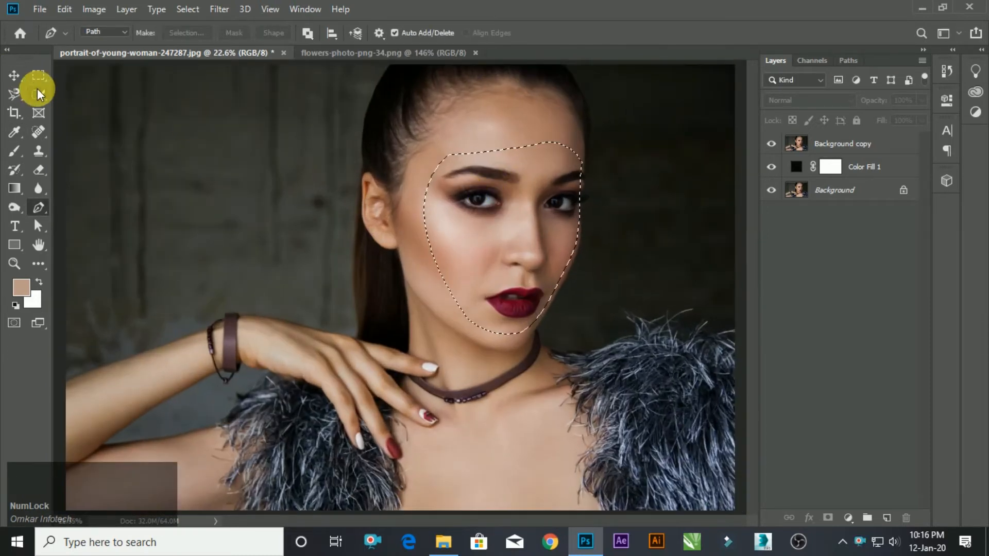
- Cut the selected face area from the Background copy layer onto its own new layer with Layer Via Cut
left_click(38, 75)
right_click(502, 207)
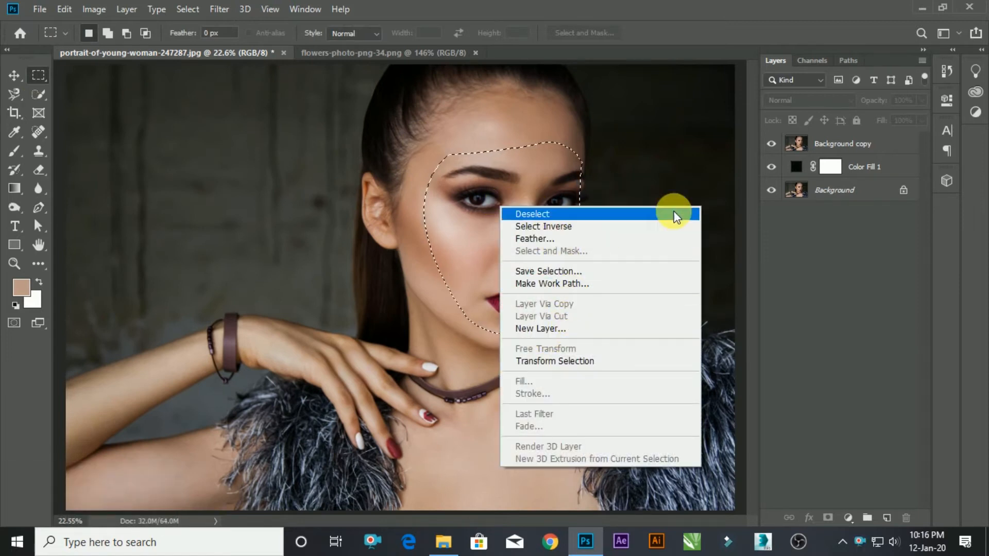
left_click(855, 147)
left_click(852, 146)
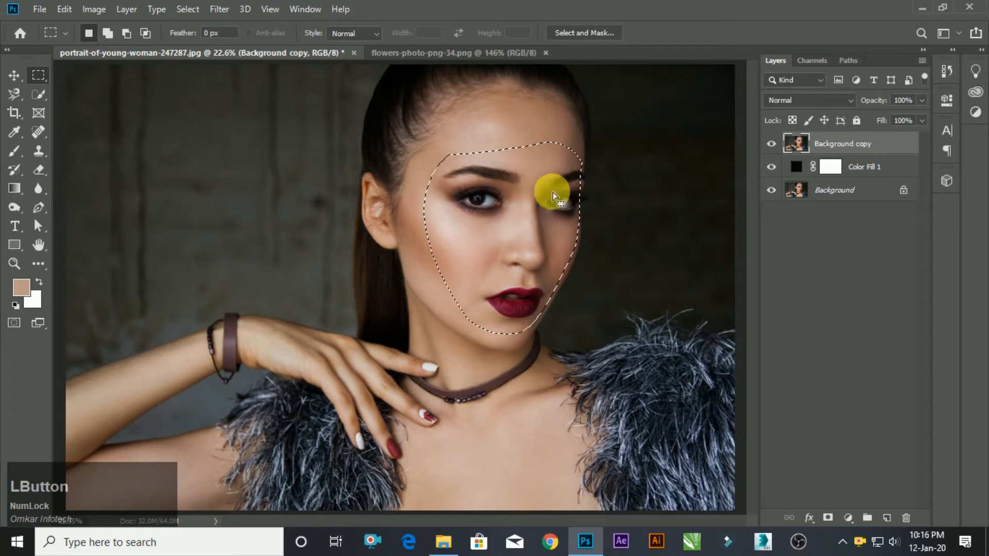
right_click(495, 204)
left_click(573, 312)
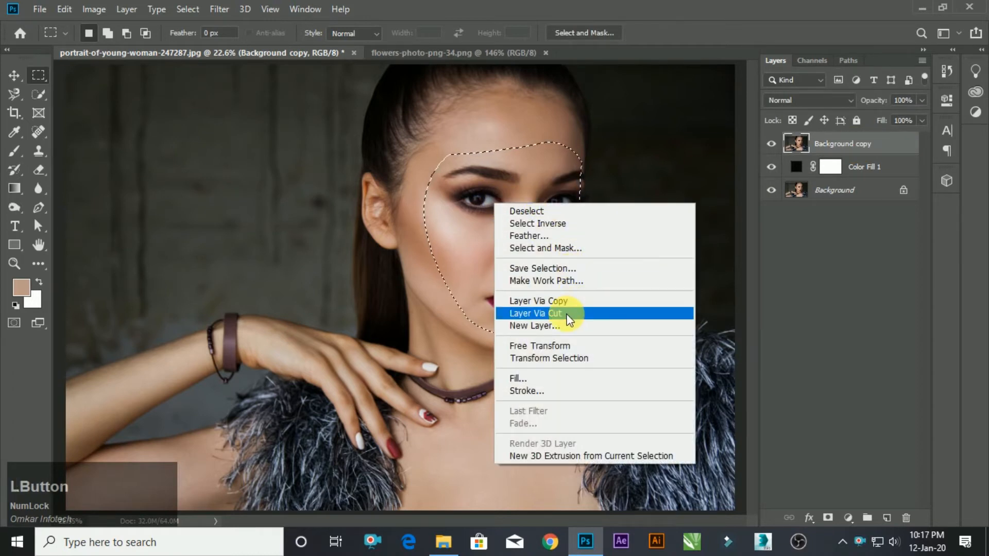
scroll(436, 274, "down", 2)
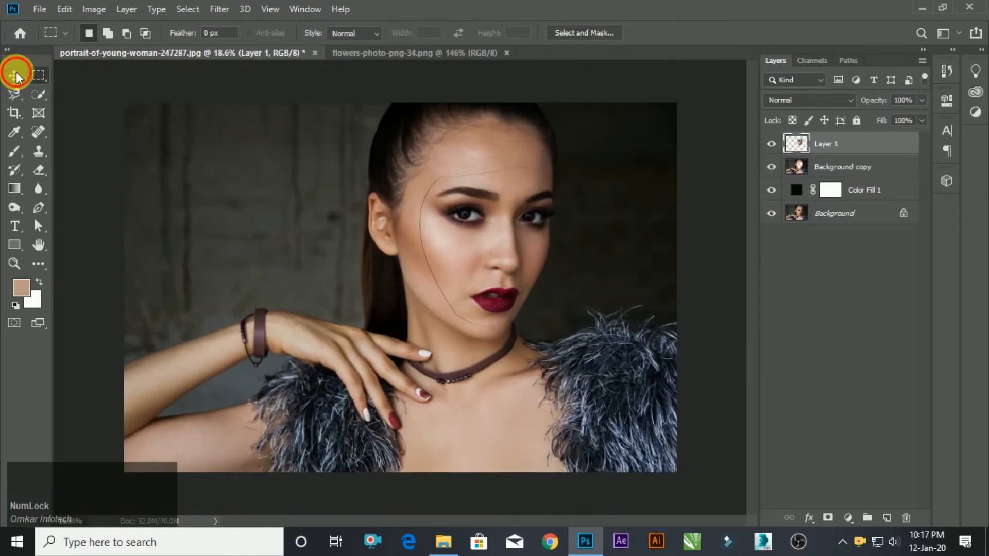
- Move the cut-out face right and slightly down to expose the black fill, and select the Background copy layer
left_click(14, 76)
left_click_drag(473, 235, 511, 251)
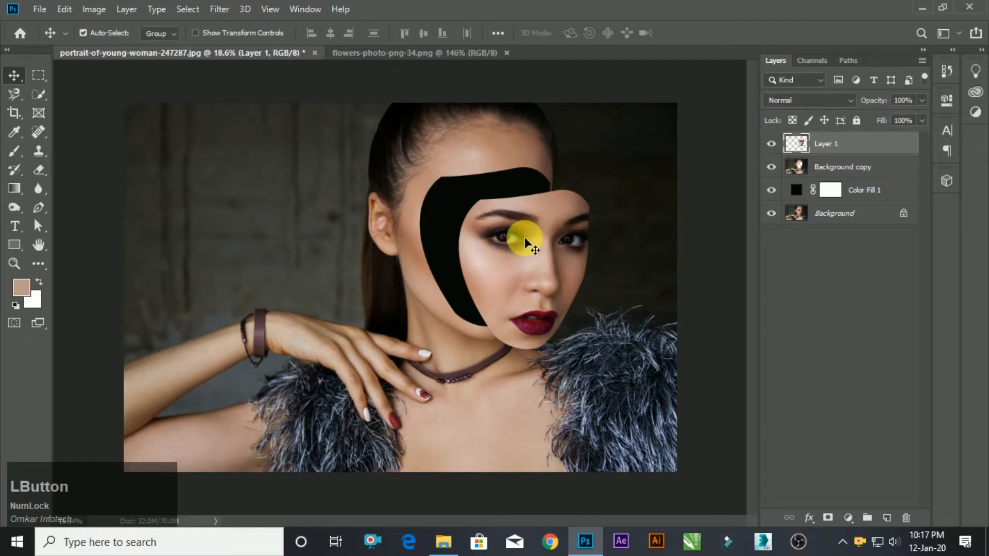
left_click(853, 170)
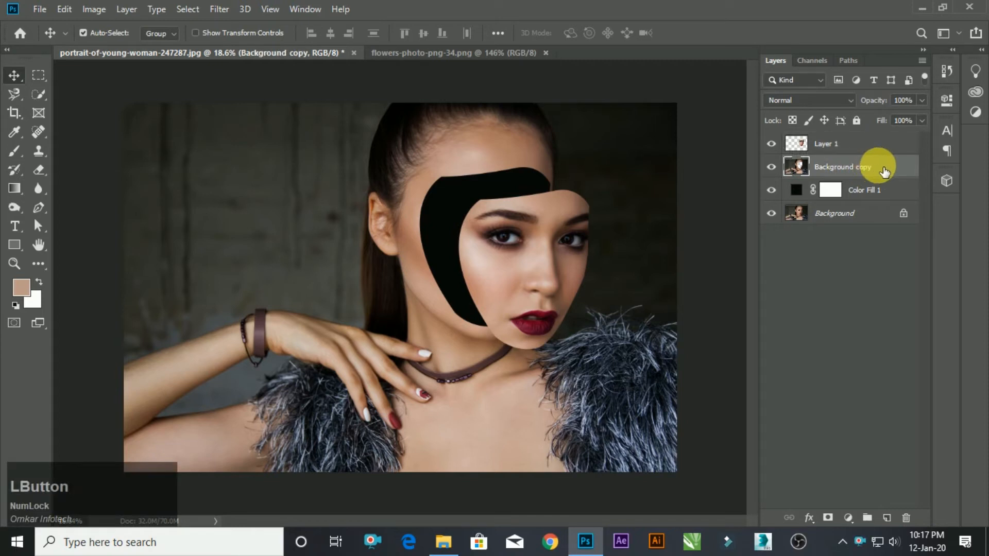
double_click(916, 169)
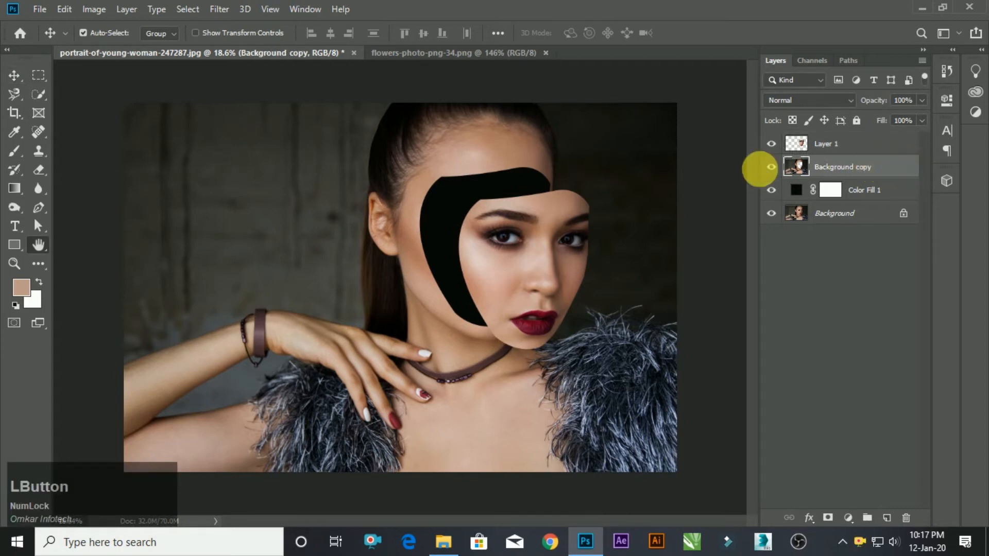
left_click_drag(626, 172, 601, 177)
left_click(605, 251)
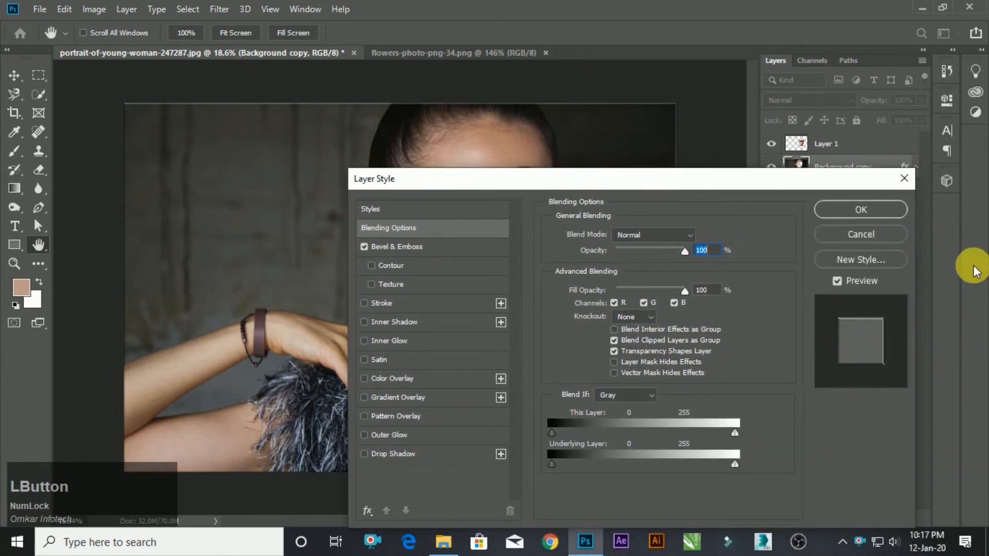
left_click(901, 237)
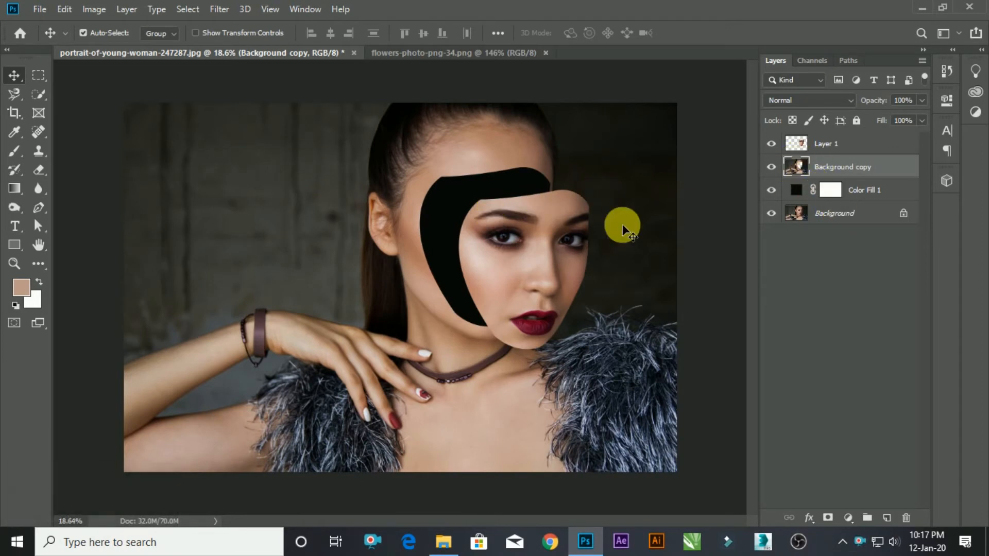
- Apply a smooth Emboss bevel to the Background copy layer with depth 199%, direction Down, size 46 px and soften 1 px
double_click(833, 168)
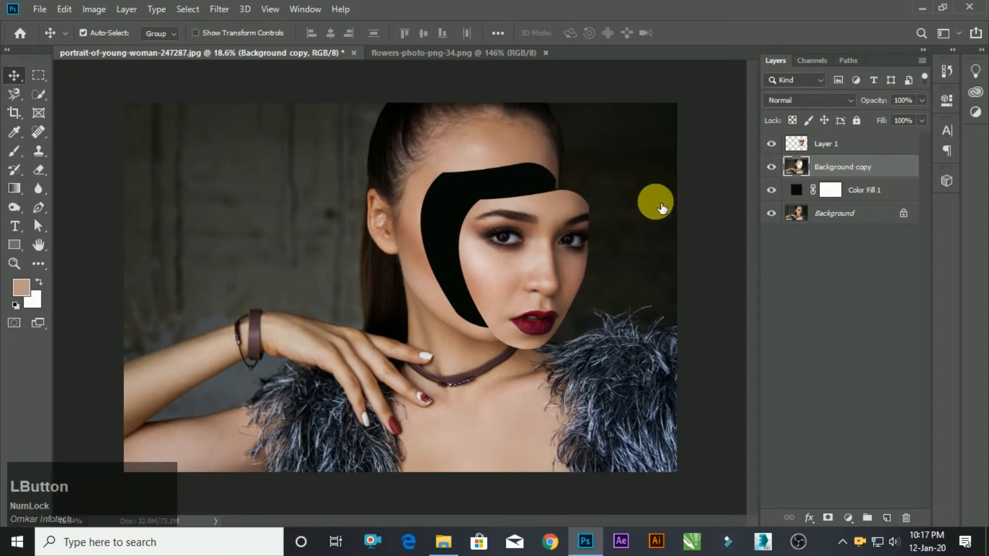
left_click_drag(626, 177, 908, 207)
left_click(631, 270)
left_click_drag(910, 202, 824, 189)
left_click_drag(773, 278, 767, 321)
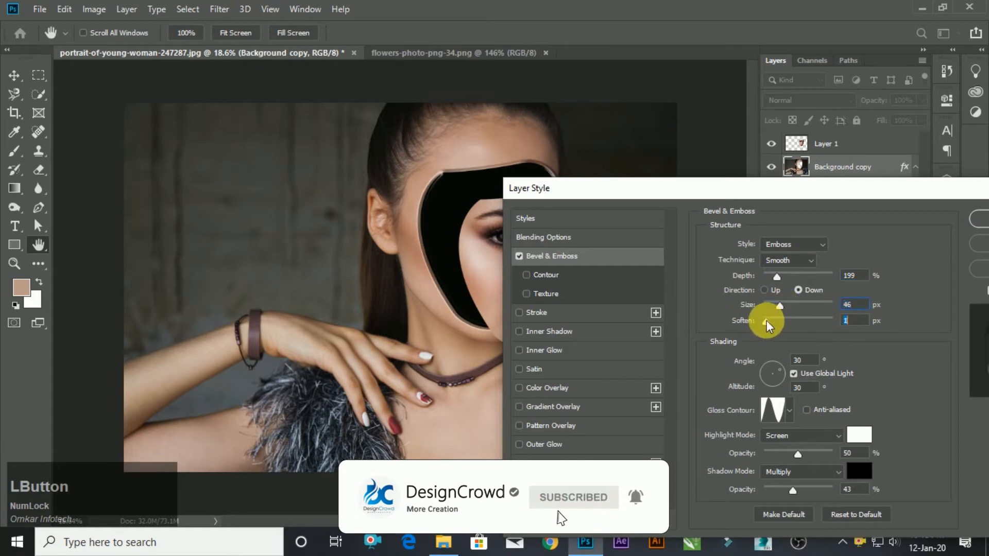
- Set the emboss light angle to 126° and its altitude to 0°, with global light on
left_click_drag(771, 365, 767, 369)
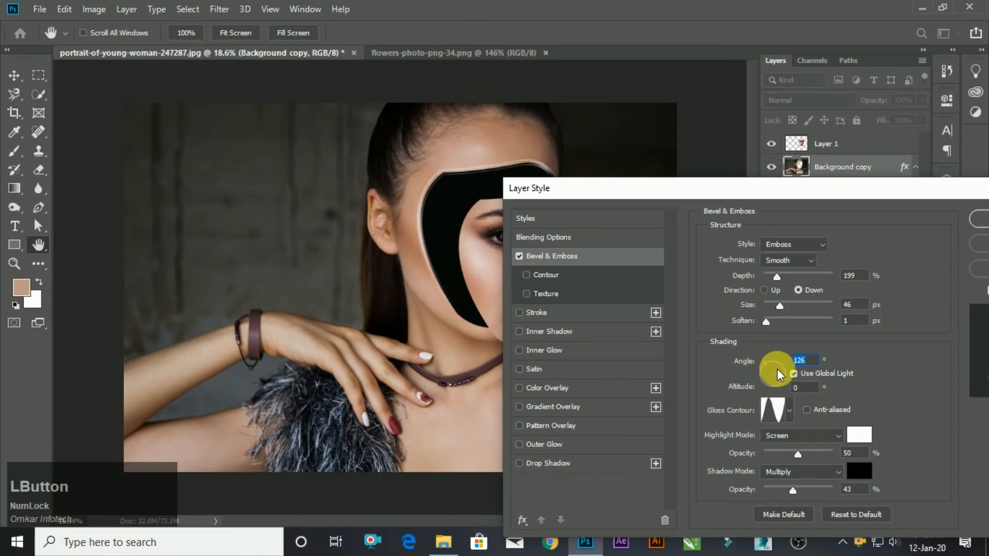
left_click_drag(701, 198, 805, 177)
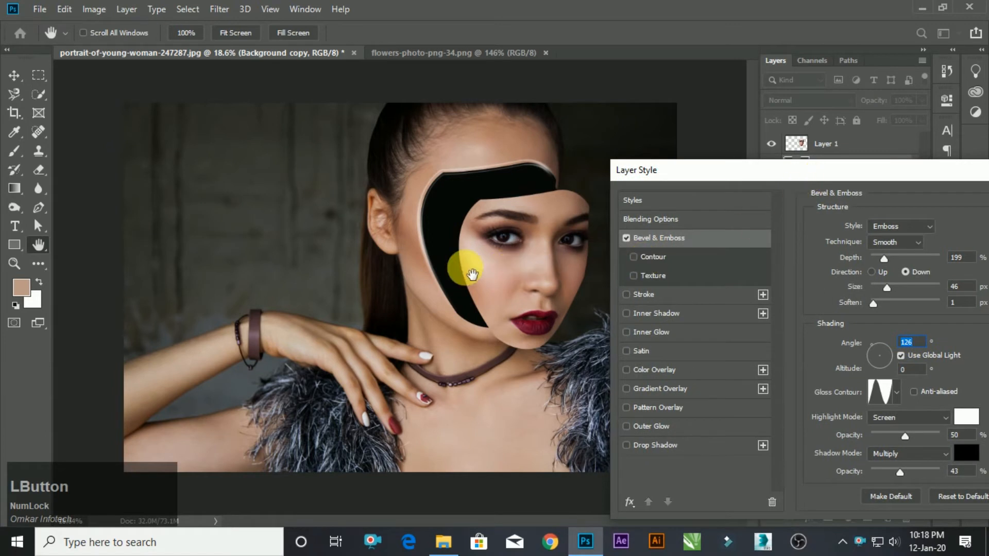
left_click_drag(916, 176, 906, 210)
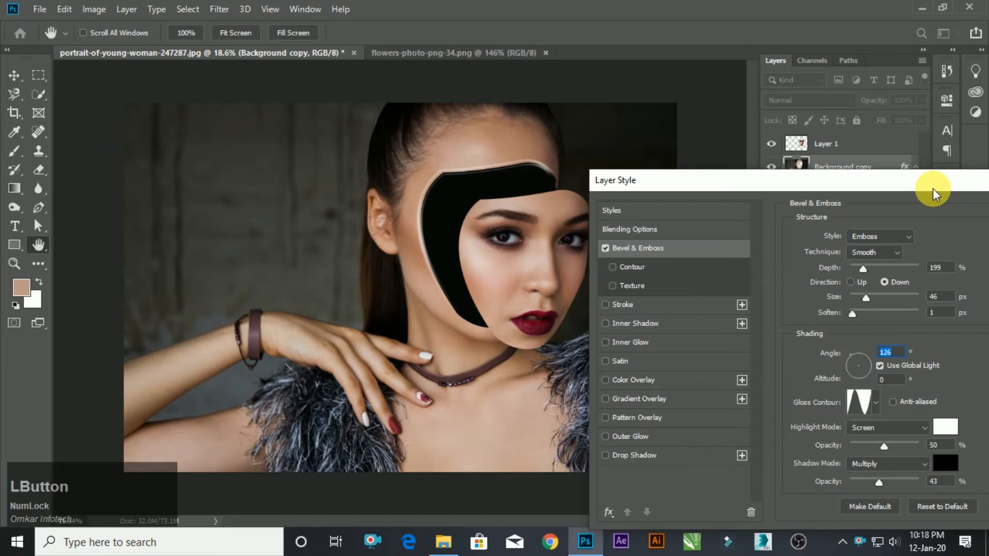
left_click_drag(932, 186, 907, 189)
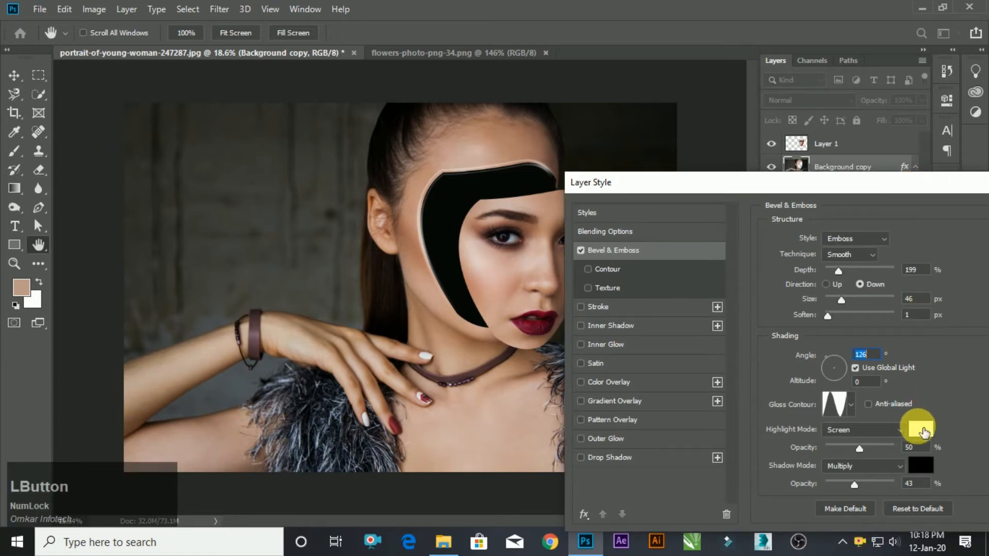
- Set the emboss highlight colour to skin tone #ac725c sampled beside the ear, and apply the layer style
left_click(923, 430)
left_click(418, 293)
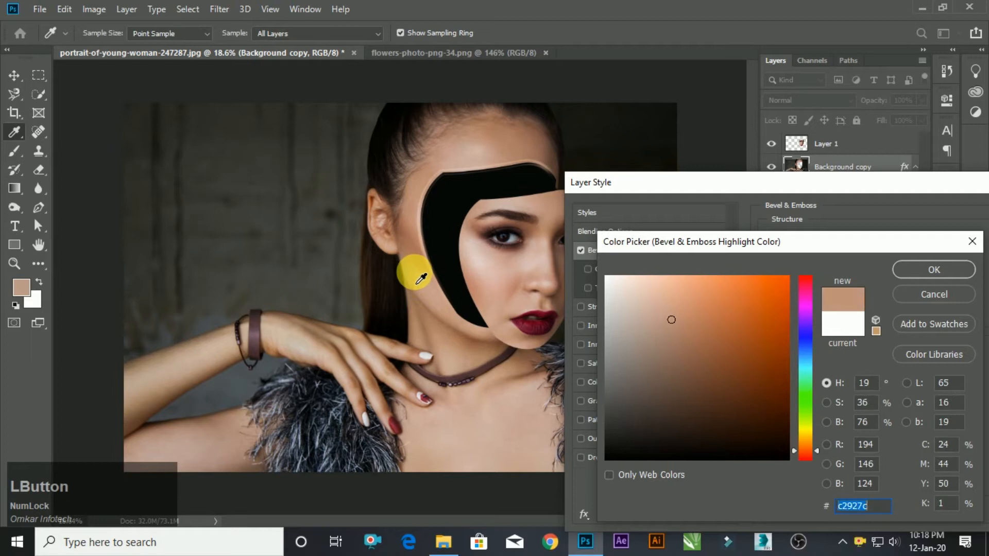
left_click(417, 254)
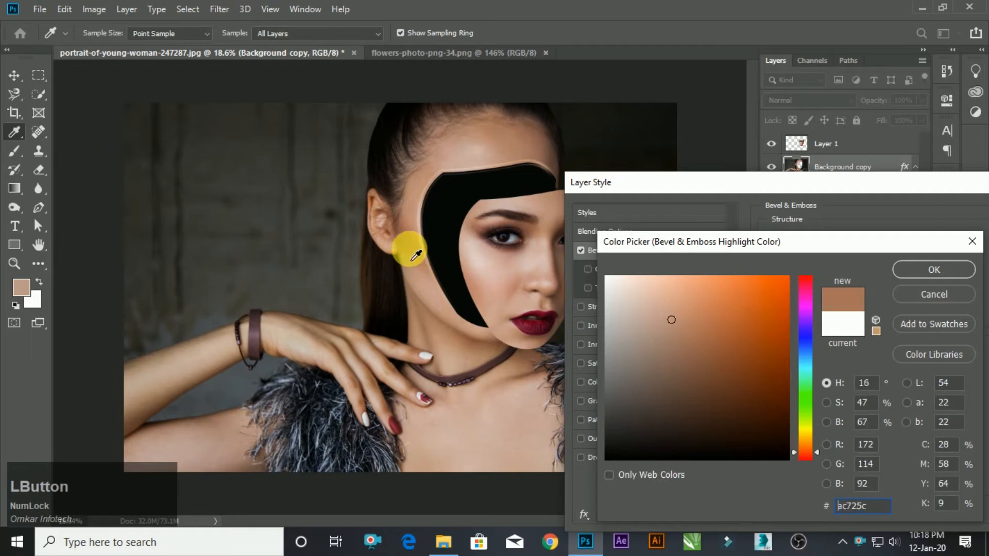
left_click(910, 269)
left_click_drag(911, 184, 747, 199)
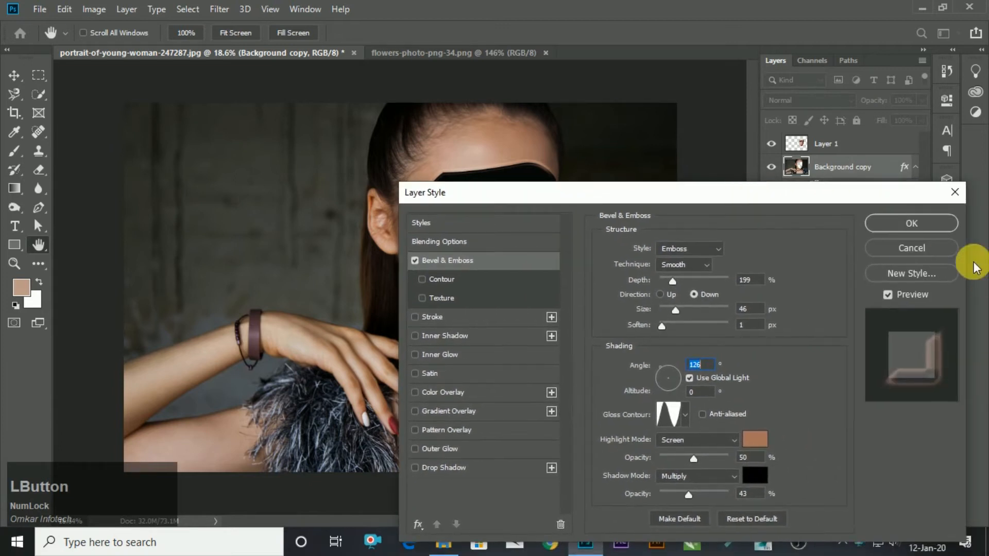
left_click(945, 223)
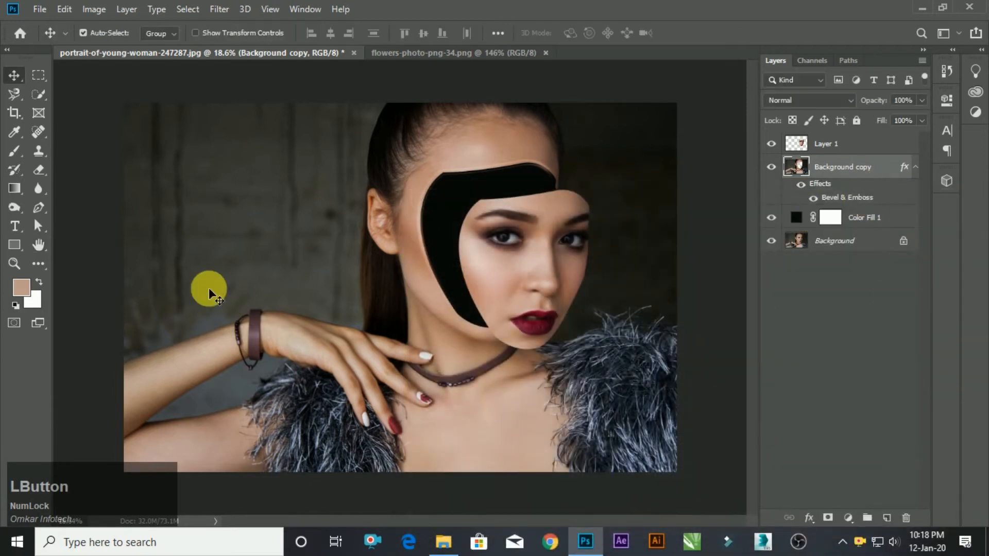
- Bring the flowers image into the portrait document as a new layer and place it directly below the Background copy layer
left_click(493, 51)
left_click_drag(387, 211, 503, 261)
scroll(713, 170, "up", 1)
left_click_drag(865, 165, 875, 223)
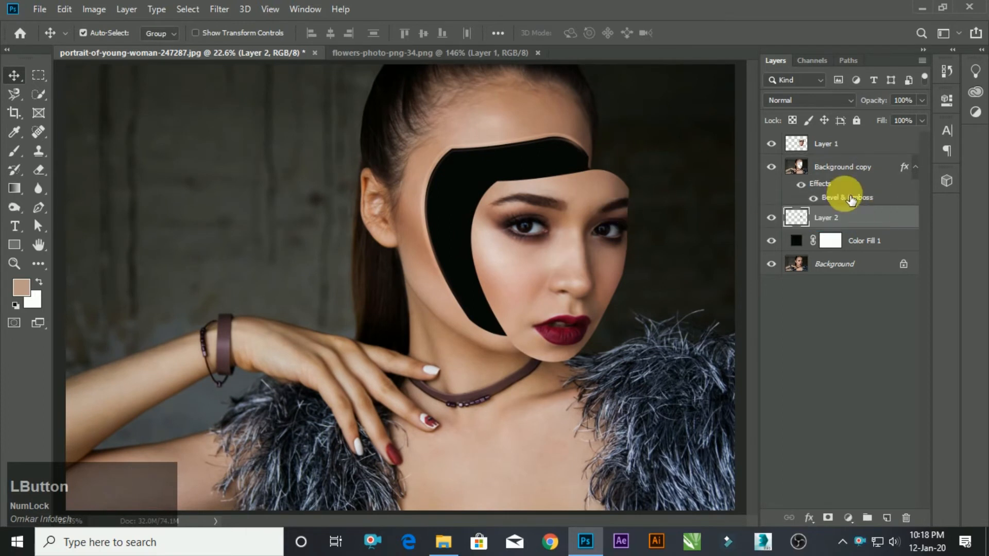
- Enlarge the flowers layer and position it so the blooms fill the black hollow around the face
key("ctrl+t")
left_click_drag(554, 282, 662, 413)
scroll(552, 379, "down", 3)
left_click(598, 229)
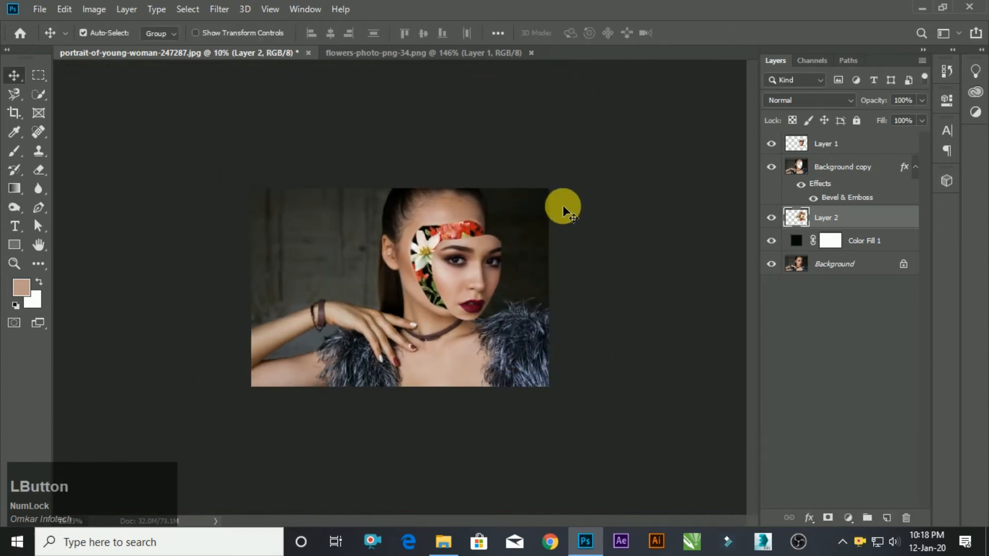
- Duplicate the flowers layer and move the copy above the Background copy layer, beneath the cut-out face
scroll(533, 185, "up", 3)
left_click_drag(883, 232, 886, 516)
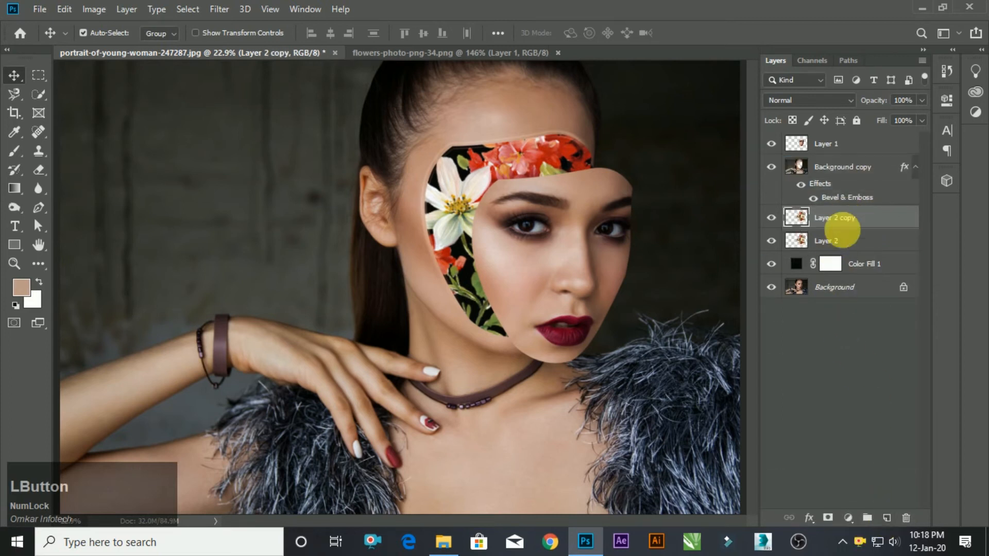
left_click_drag(844, 219, 835, 157)
- Load the outline of the Layer 2 copy flowers as a selection and add a layer mask from it
scroll(585, 160, "down", 1, "alt")
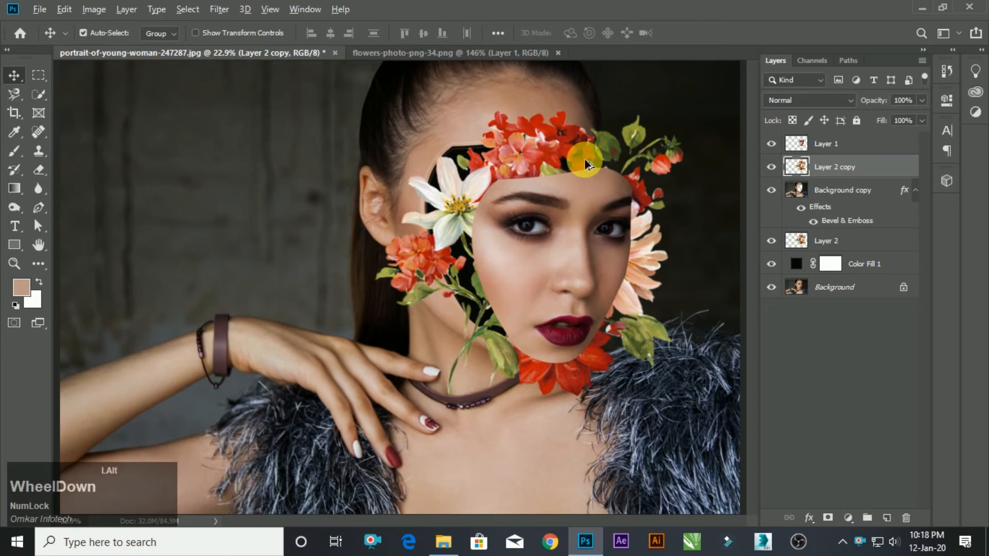
scroll(595, 139, "up", 2, "alt")
scroll(596, 139, "down", 2, "alt")
scroll(528, 183, "up", 1, "alt")
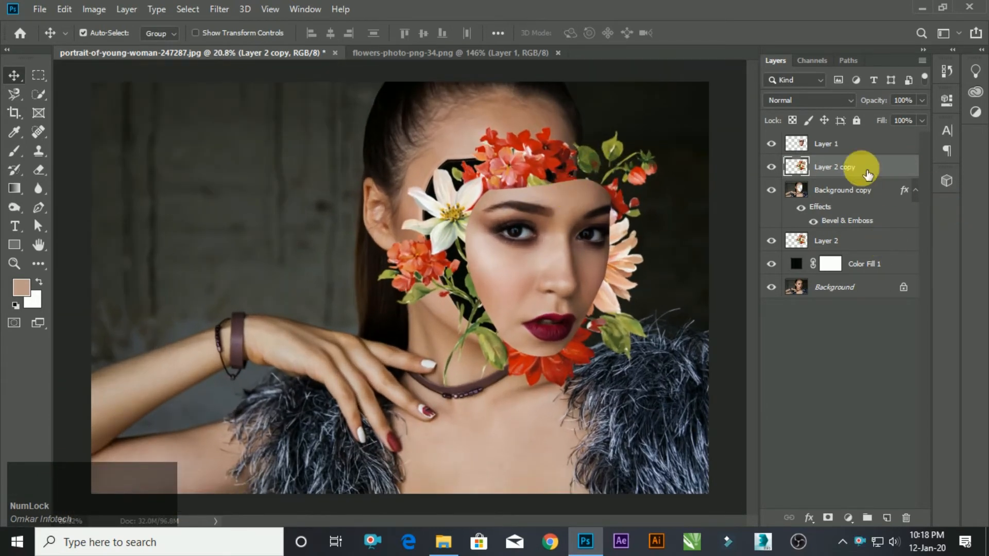
left_click(798, 167, "ctrl")
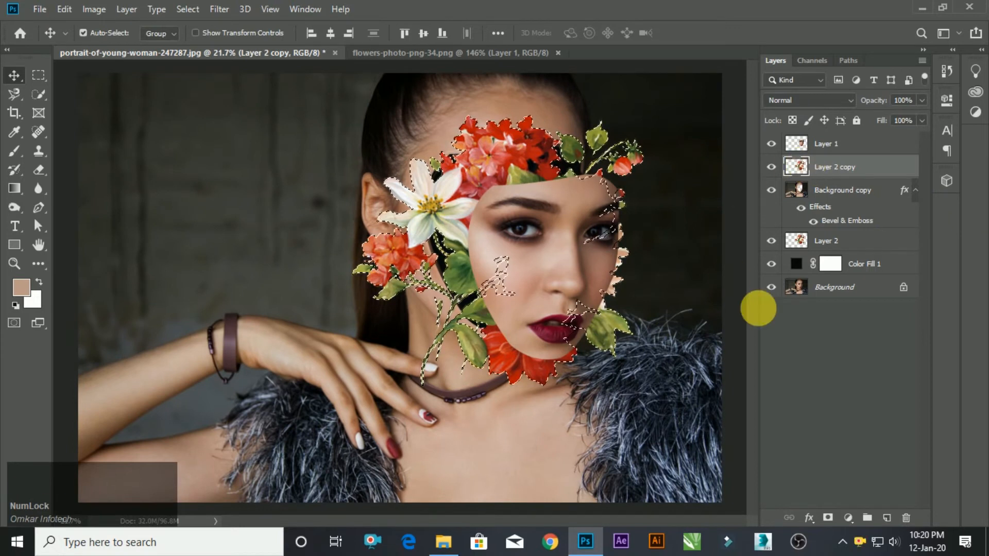
left_click(828, 517)
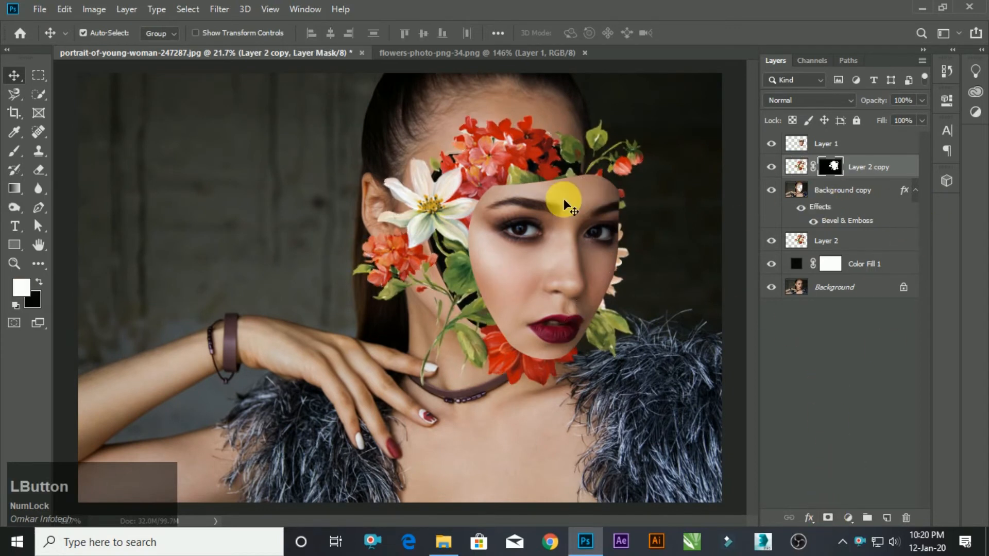
- Paint black on the Layer 2 copy mask with a soft brush to hide the red flowers over the ear and hair
scroll(566, 173, "up", 1, "alt")
scroll(567, 173, "up", 3, "alt")
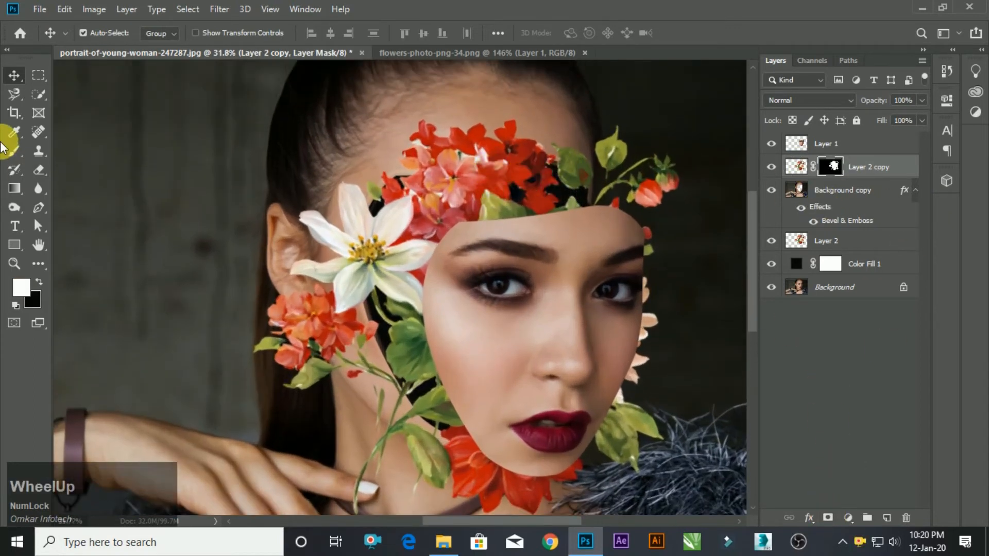
left_click(14, 150)
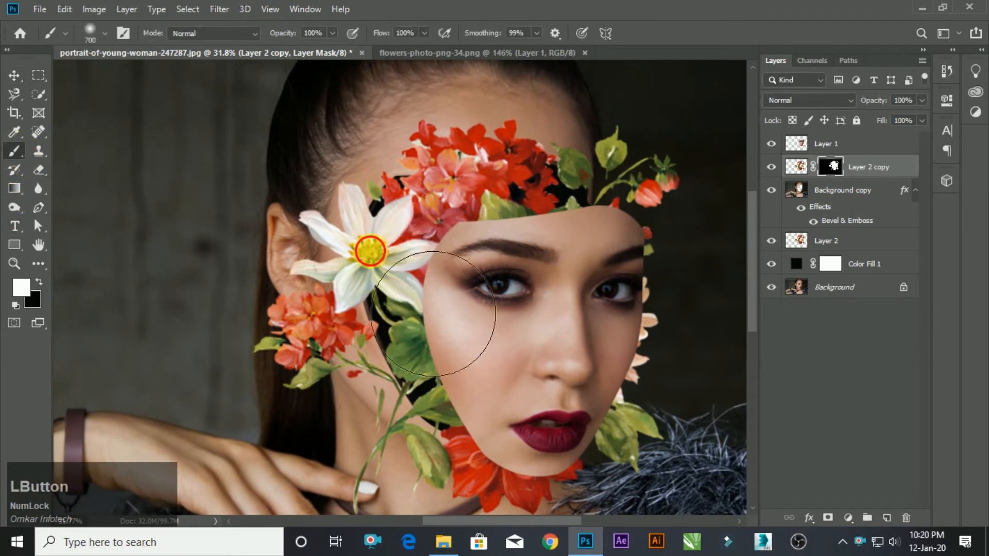
key("ctrl+z")
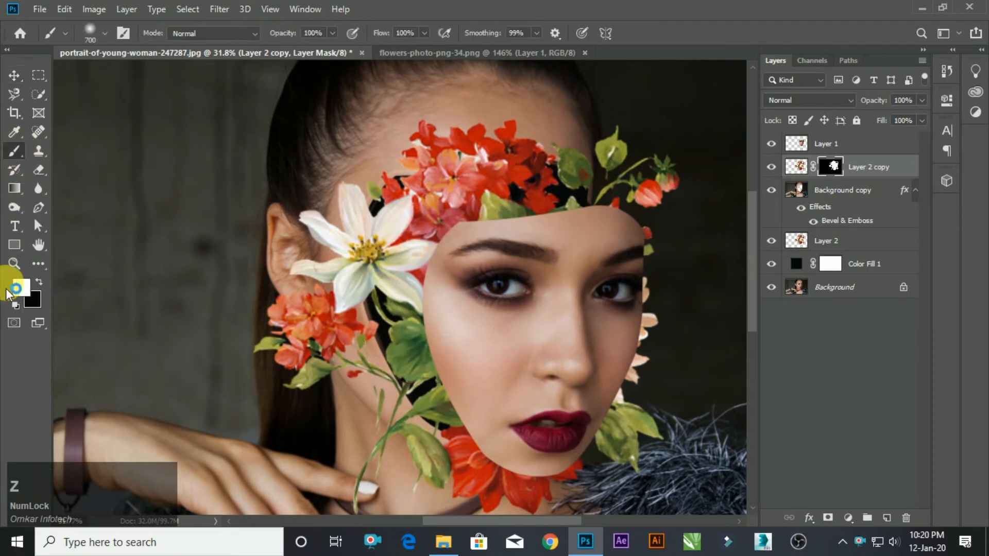
left_click(38, 282)
left_click_drag(378, 418, 335, 404)
key("bracketleft")
key("bracketleft")
key("bracketleft")
key("bracketleft")
key("bracketleft")
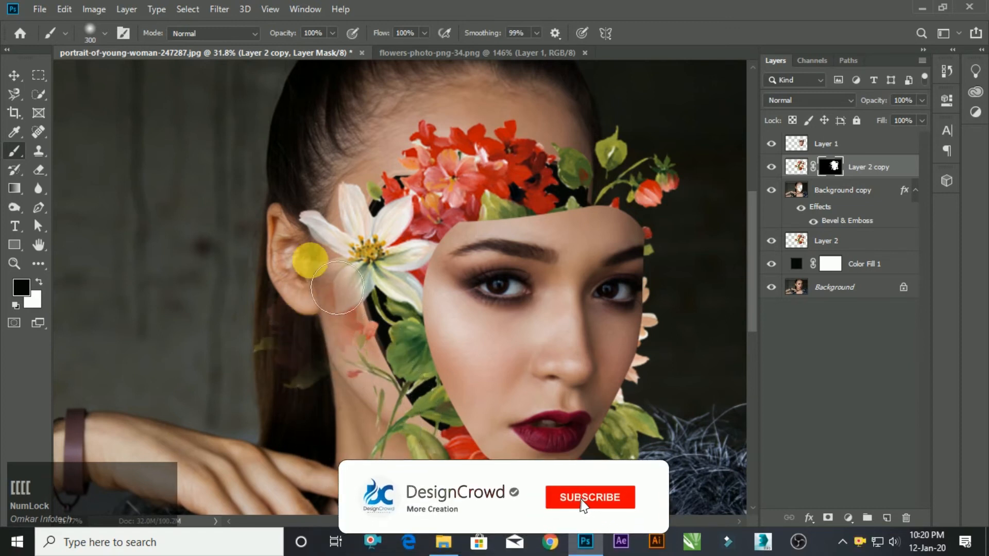
- Mask out the copied flowers overlapping the cheek and forehead outside the hollow's edge
mouse_move(330, 241)
left_mouse_down()
mouse_move(332, 310)
mouse_move(324, 206)
mouse_move(296, 268)
mouse_move(298, 406)
mouse_move(354, 423)
mouse_move(291, 323)
mouse_move(301, 399)
mouse_move(300, 377)
mouse_move(333, 429)
mouse_move(346, 417)
mouse_move(345, 322)
mouse_move(390, 424)
mouse_move(358, 340)
mouse_move(393, 381)
mouse_move(353, 282)
mouse_move(359, 272)
mouse_move(347, 283)
mouse_move(367, 216)
mouse_move(369, 304)
mouse_move(392, 188)
mouse_move(357, 263)
mouse_move(381, 194)
mouse_move(366, 212)
mouse_move(339, 321)
mouse_move(343, 283)
left_mouse_up()
key("bracketright")
key("bracketright")
mouse_move(574, 155)
left_mouse_down()
mouse_move(533, 155)
mouse_move(596, 170)
mouse_move(601, 194)
mouse_move(563, 150)
mouse_move(539, 138)
mouse_move(639, 149)
mouse_move(569, 143)
mouse_move(520, 178)
mouse_move(337, 220)
mouse_move(315, 194)
left_mouse_up()
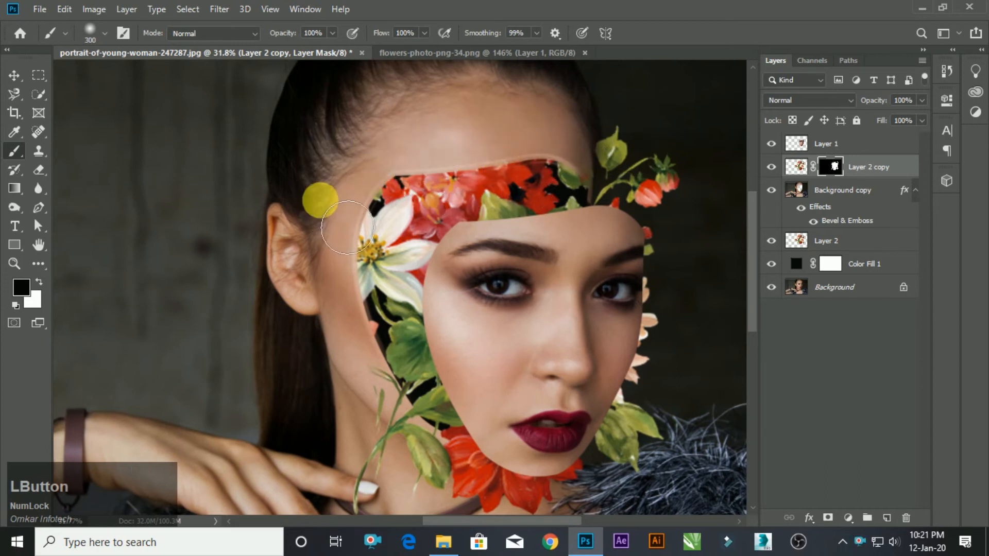
- Mask out the green leaves rising beside the far temple, keeping the stem with the red buds
scroll(315, 194, "down", 3)
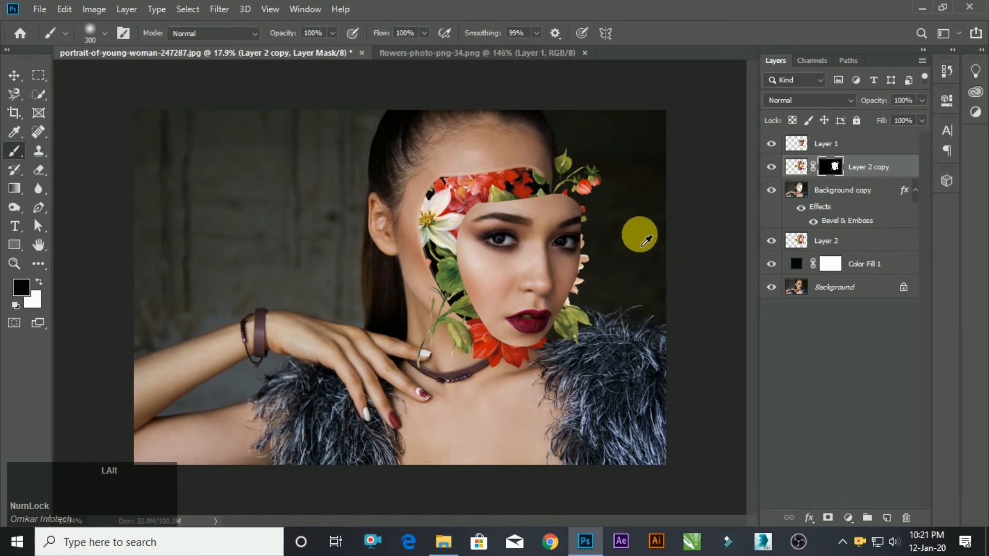
scroll(600, 126, "up", 3)
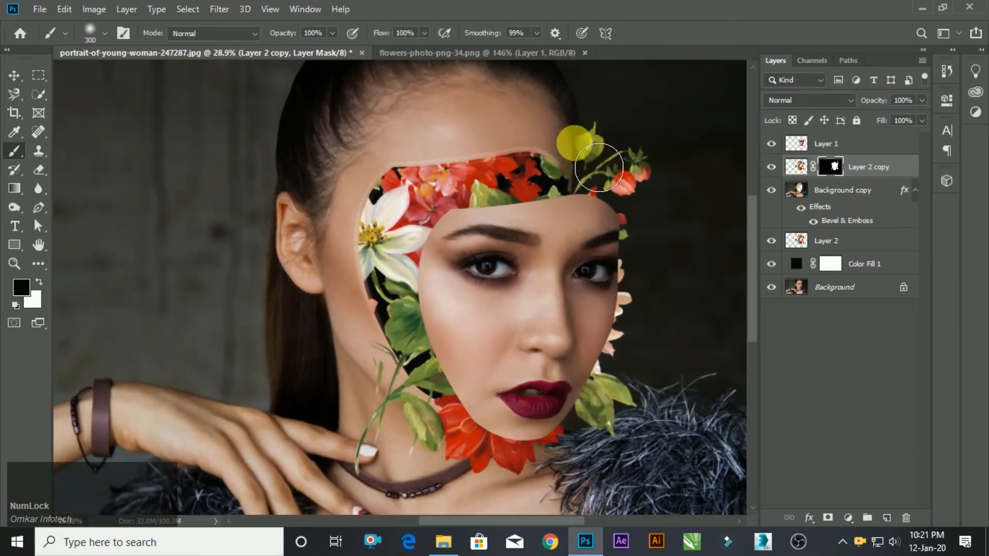
mouse_move(604, 169)
left_mouse_down()
mouse_move(625, 150)
mouse_move(608, 160)
left_mouse_up()
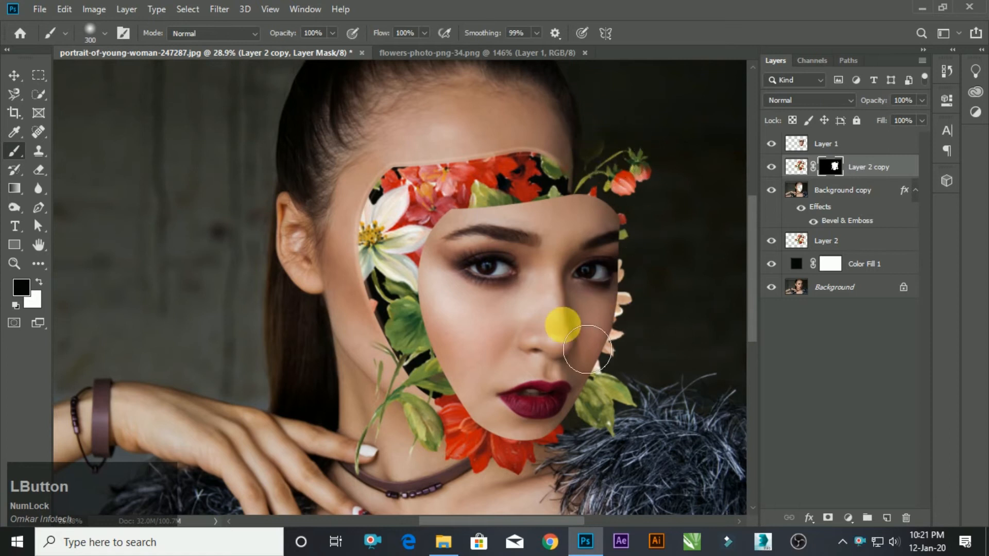
scroll(566, 319, "down", 2)
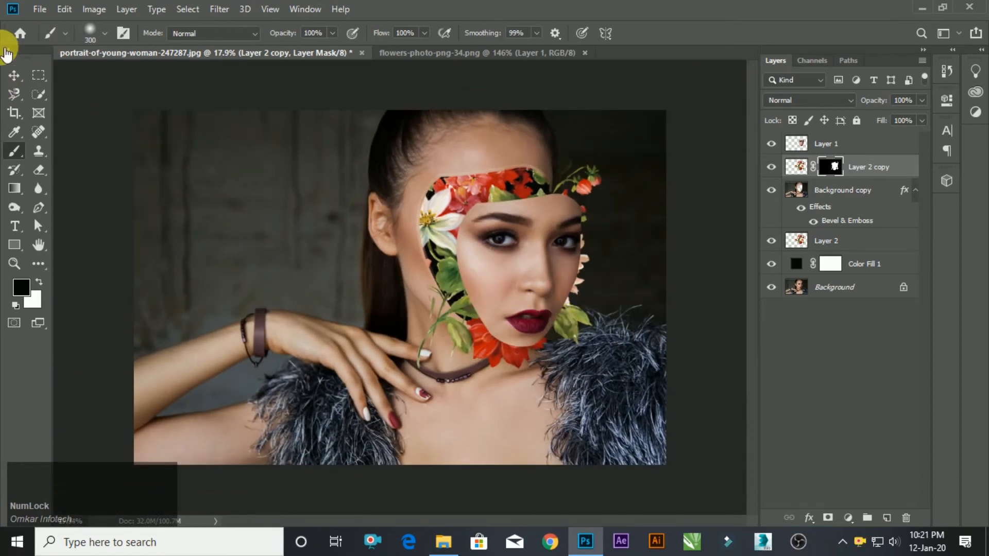
left_click(14, 77)
scroll(540, 164, "up", 2)
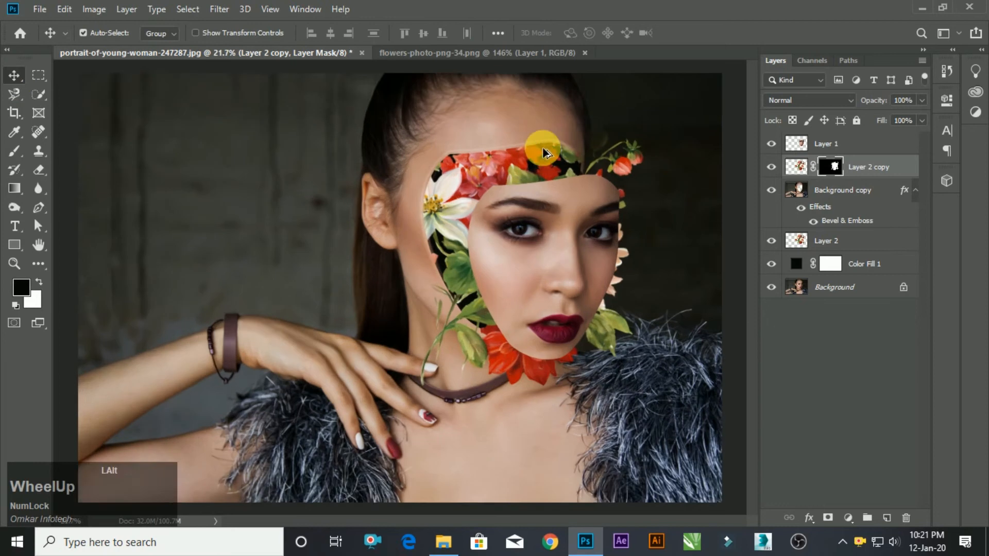
- Create a new layer above the Background copy and set the Brush tool's foreground colour to #101010
left_click(834, 206)
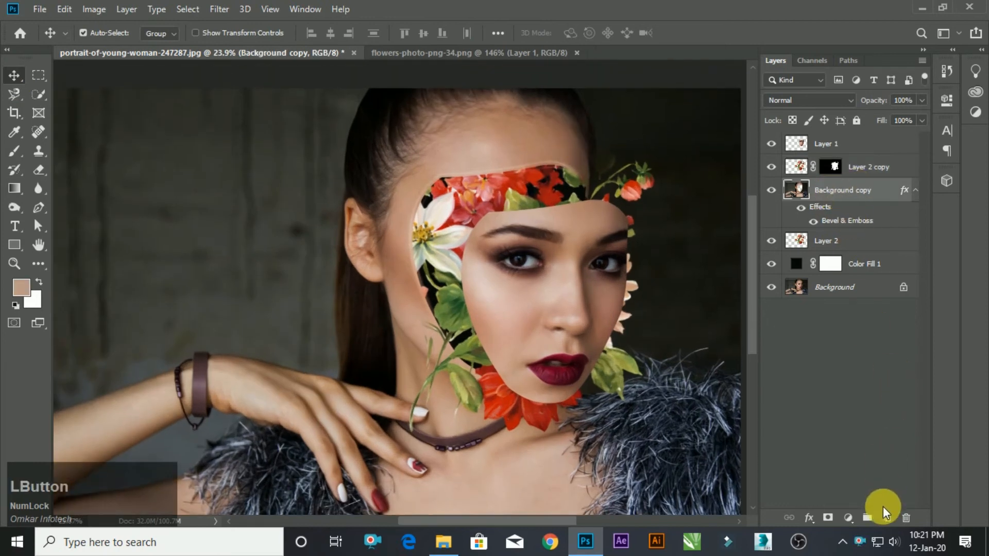
left_click(887, 519)
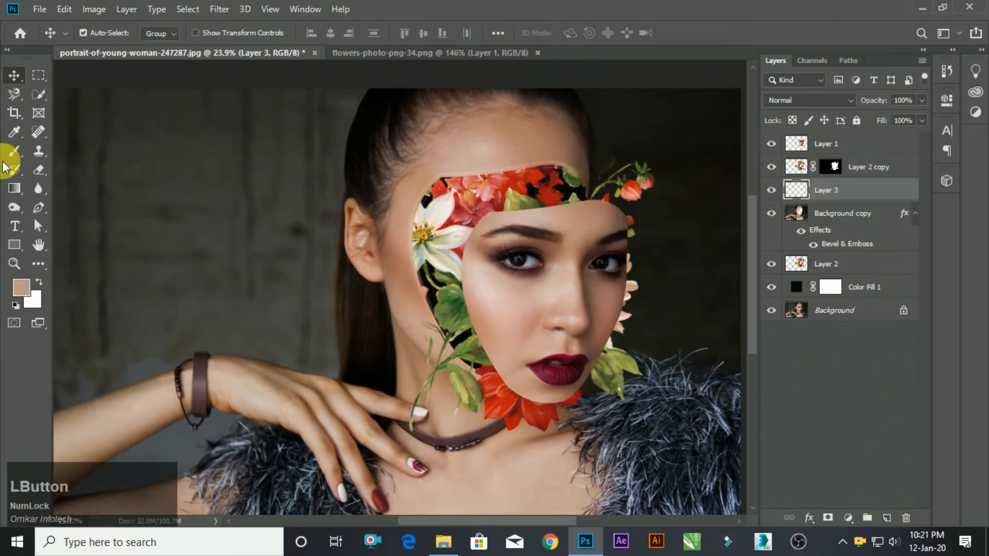
left_click(16, 151)
left_click(20, 286)
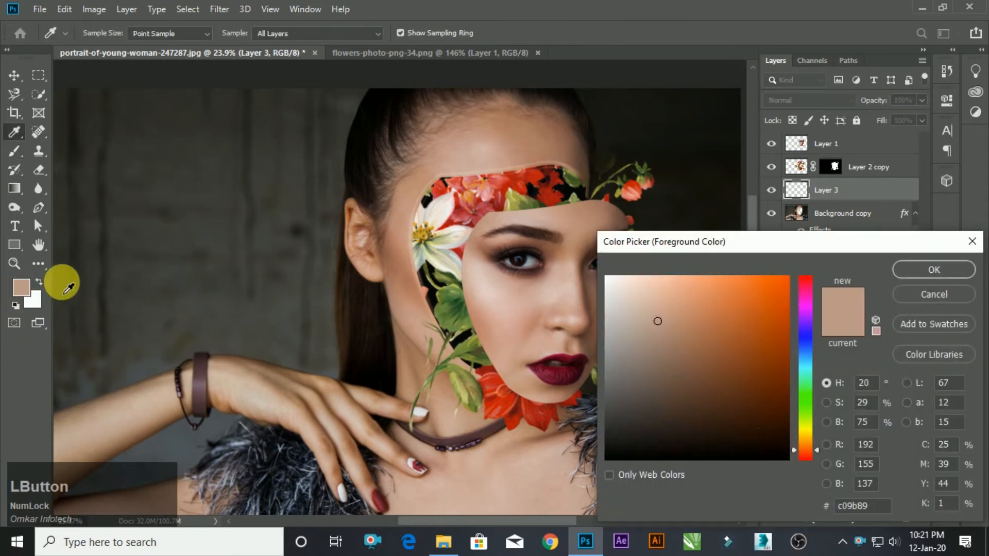
left_click_drag(679, 428, 585, 442)
left_click(916, 269)
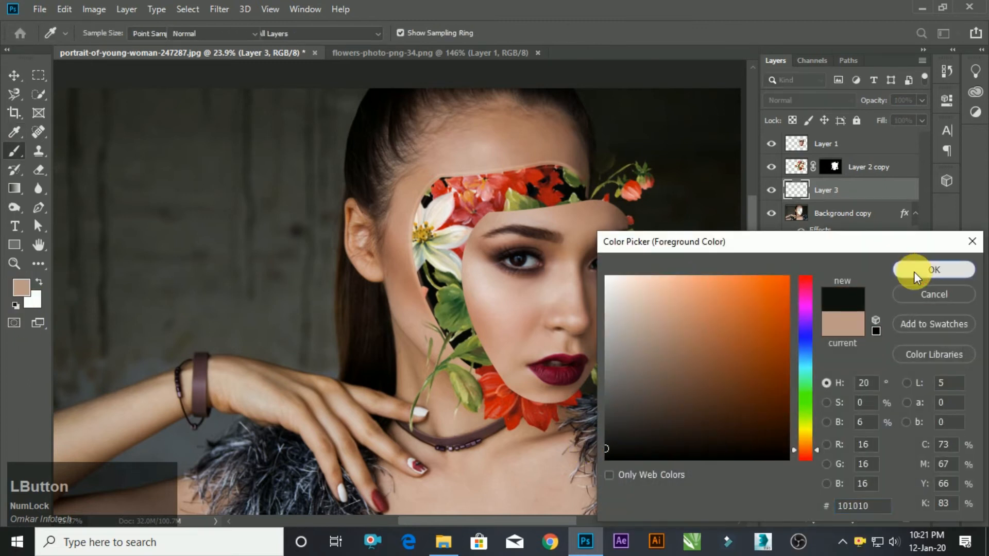
- Place Layer 3 beneath the Background copy and paint a dark shadow along the hollow's inner edge with a 354 px soft round brush
left_click(104, 33)
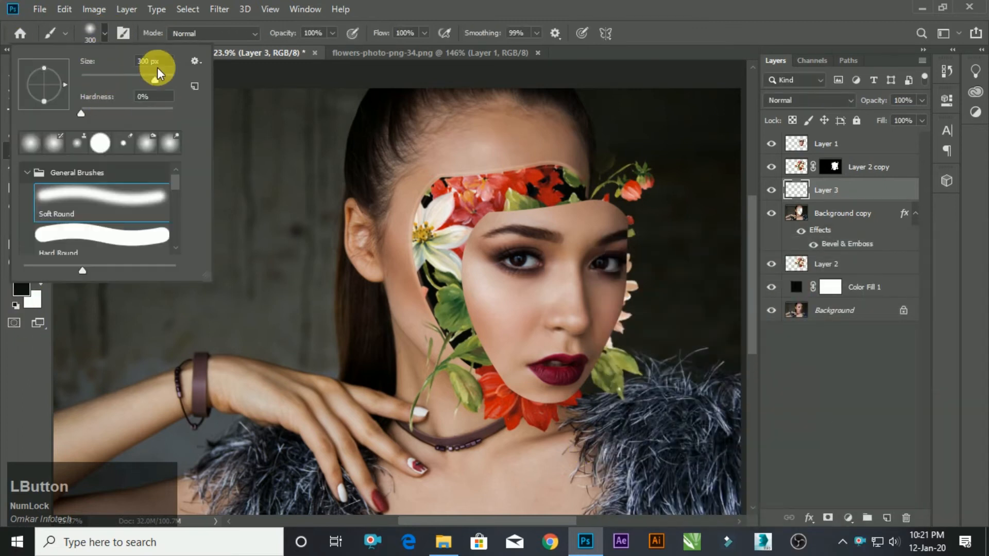
mouse_move(148, 80)
left_mouse_down()
mouse_move(166, 80)
mouse_move(157, 80)
left_mouse_up()
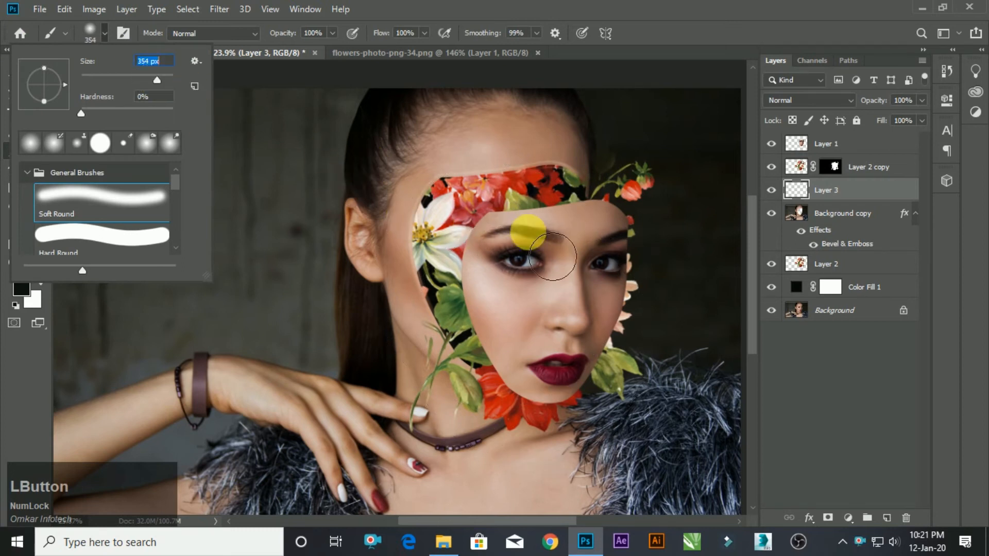
left_click(495, 217)
scroll(486, 166, "up", 2)
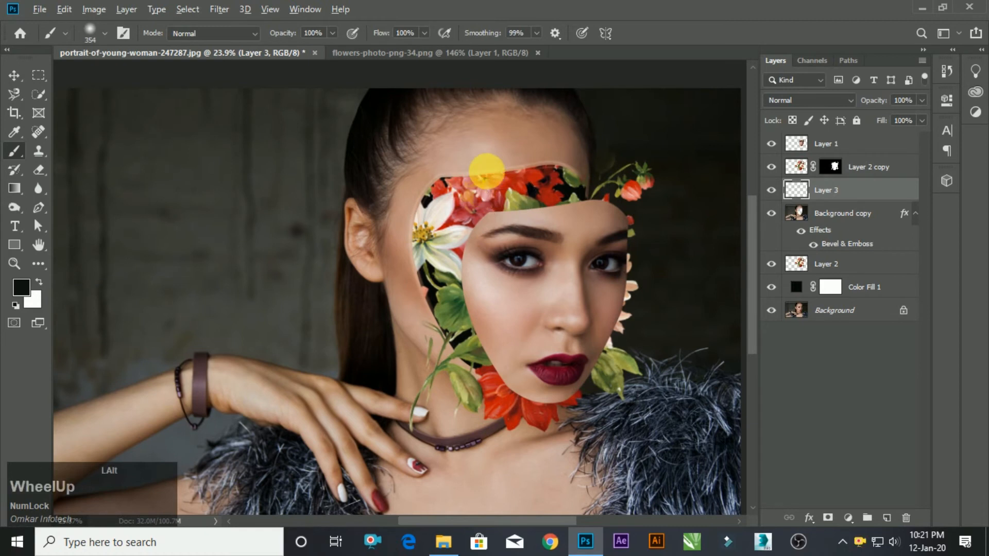
left_click_drag(857, 192, 845, 251)
mouse_move(598, 180)
left_mouse_down()
mouse_move(528, 215)
mouse_move(434, 236)
mouse_move(422, 253)
mouse_move(421, 352)
mouse_move(450, 450)
mouse_move(430, 325)
mouse_move(540, 223)
mouse_move(624, 219)
mouse_move(671, 268)
mouse_move(658, 241)
mouse_move(628, 220)
left_mouse_up()
mouse_move(518, 184)
left_mouse_down()
mouse_move(432, 194)
mouse_move(400, 260)
left_mouse_up()
scroll(210, 111, "down", 3)
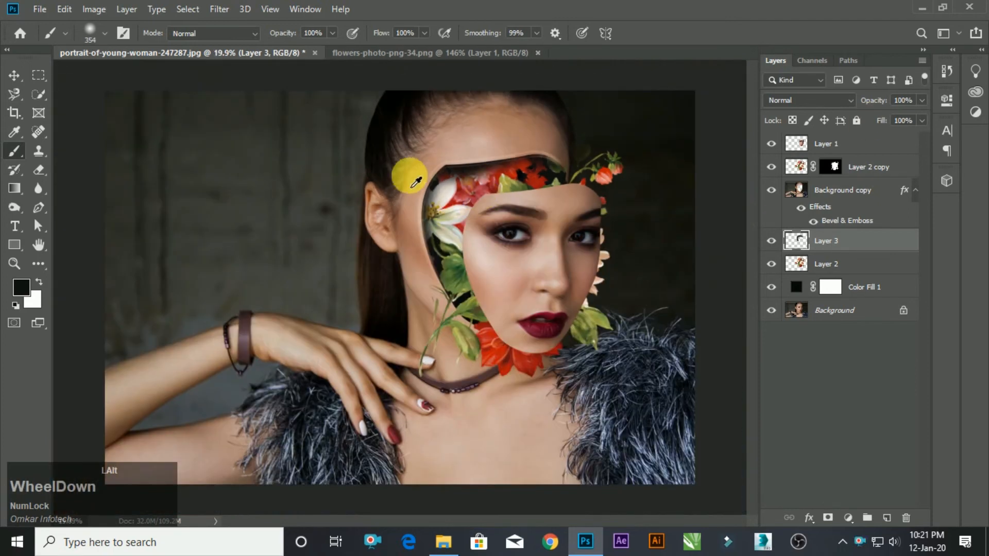
- Lower the opacity of the Layer 3 shadow to 70%
left_click(14, 76)
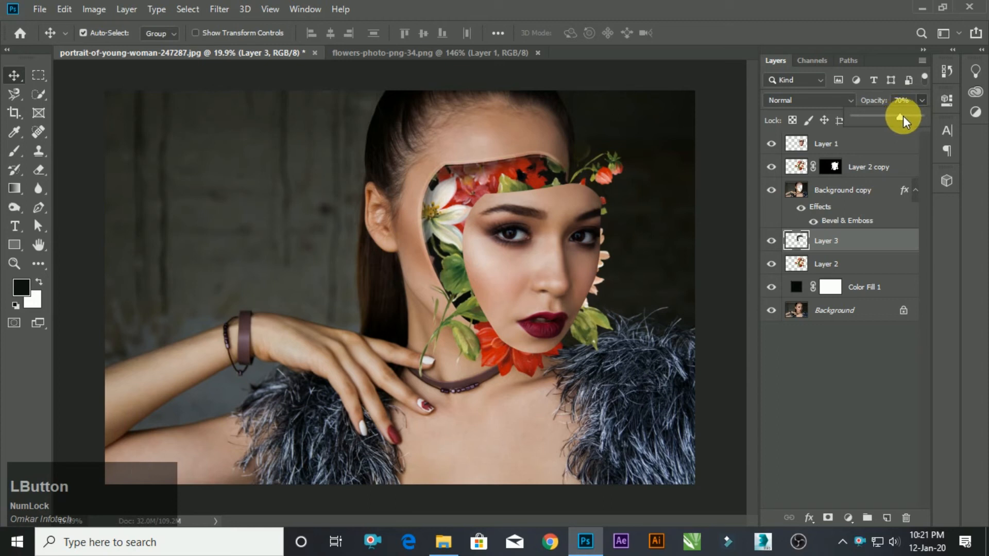
scroll(411, 249, "down", 2)
scroll(464, 225, "up", 3)
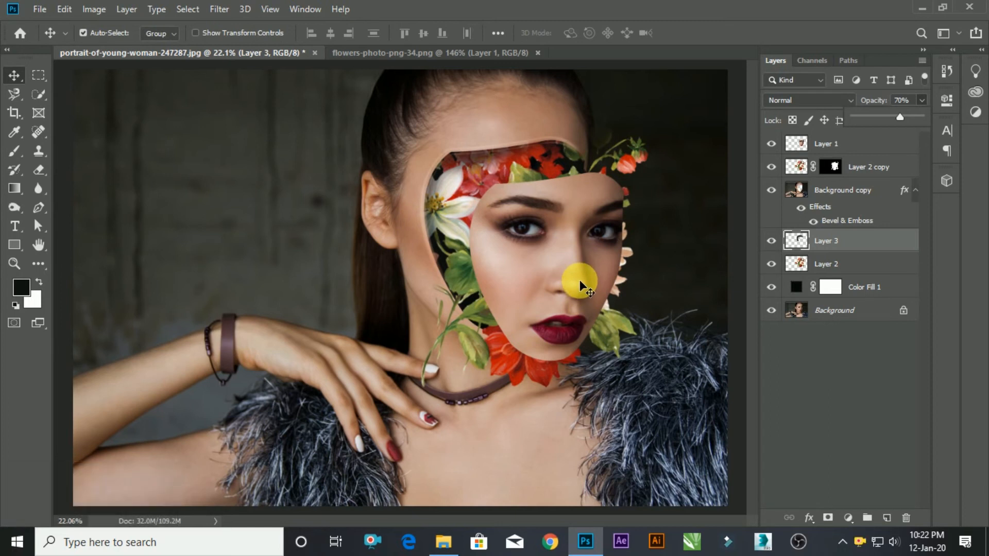
scroll(598, 196, "down", 2)
scroll(566, 211, "up", 1)
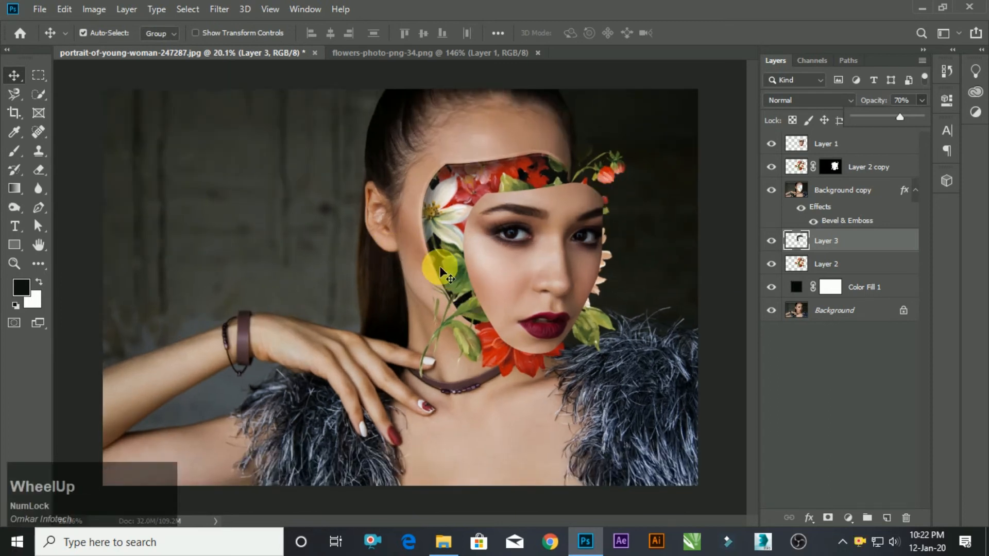
- Add a Hue/Saturation adjustment layer directly above the Background copy and turn on Colorize
left_click(842, 268)
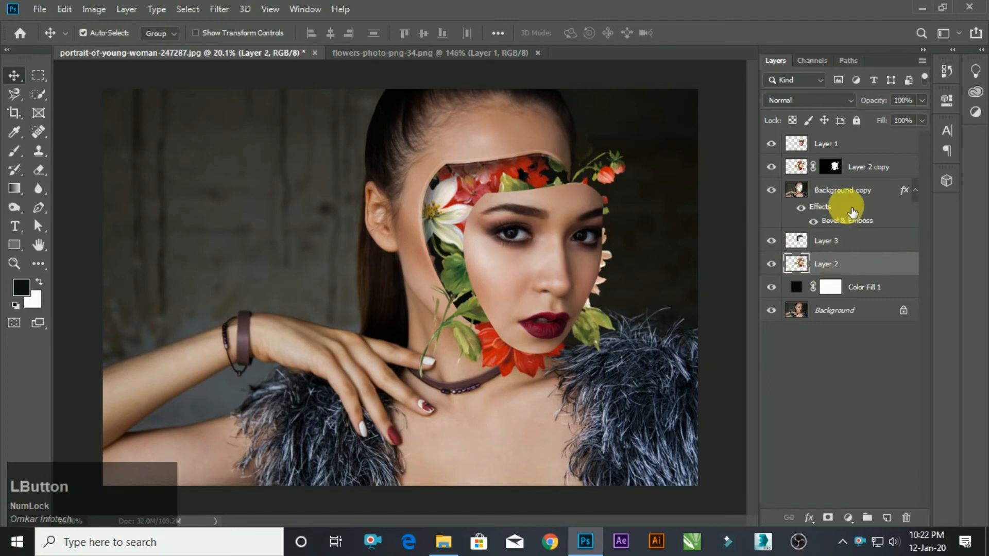
left_click(899, 193)
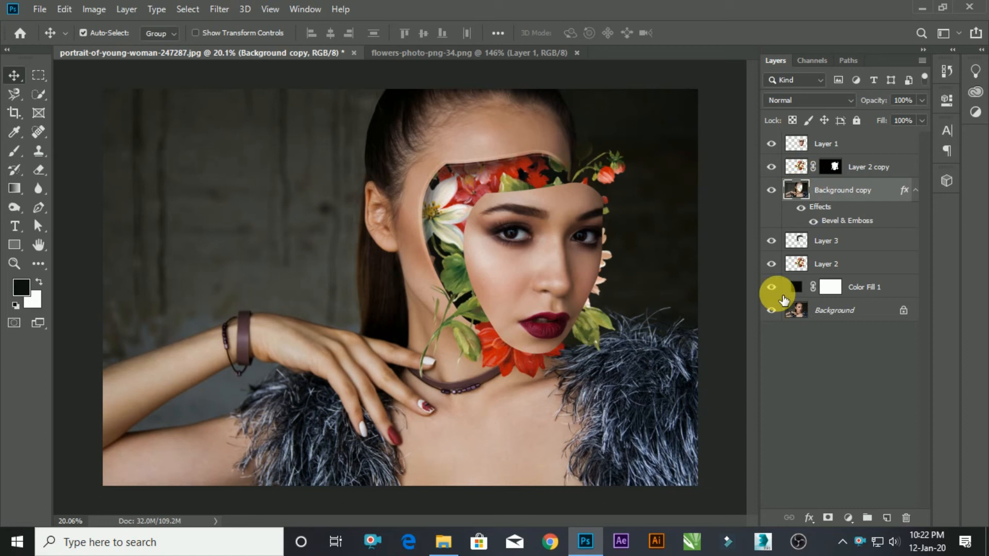
right_click(848, 519)
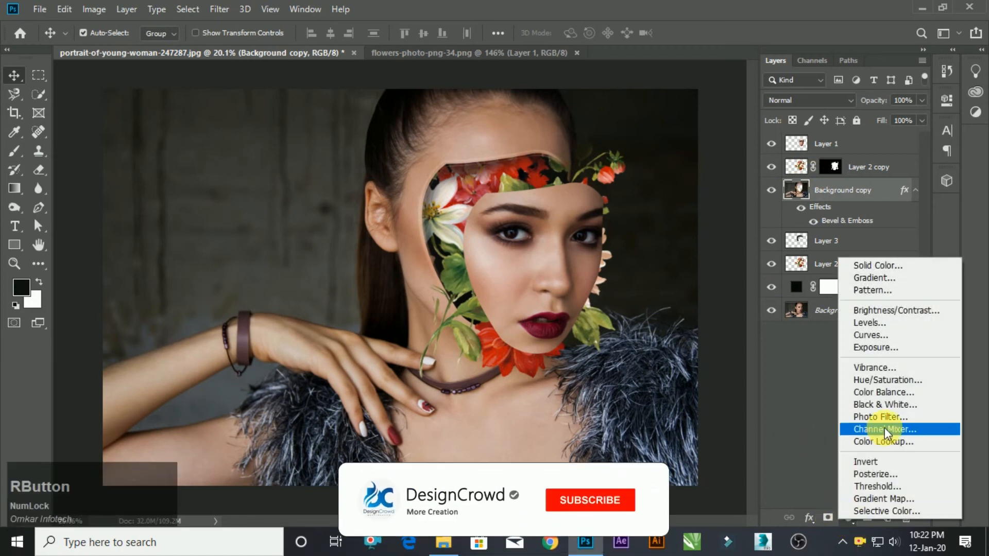
left_click(897, 380)
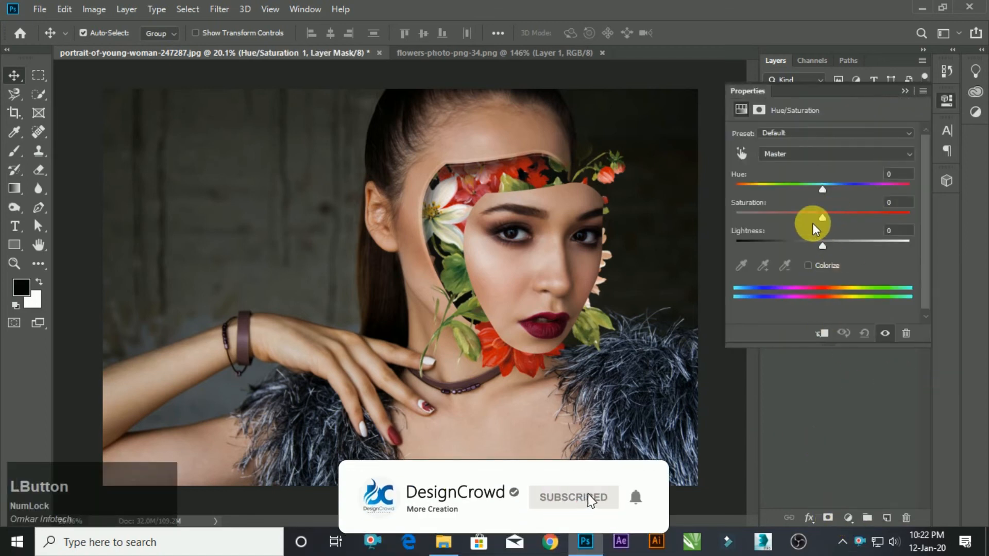
left_click(809, 265)
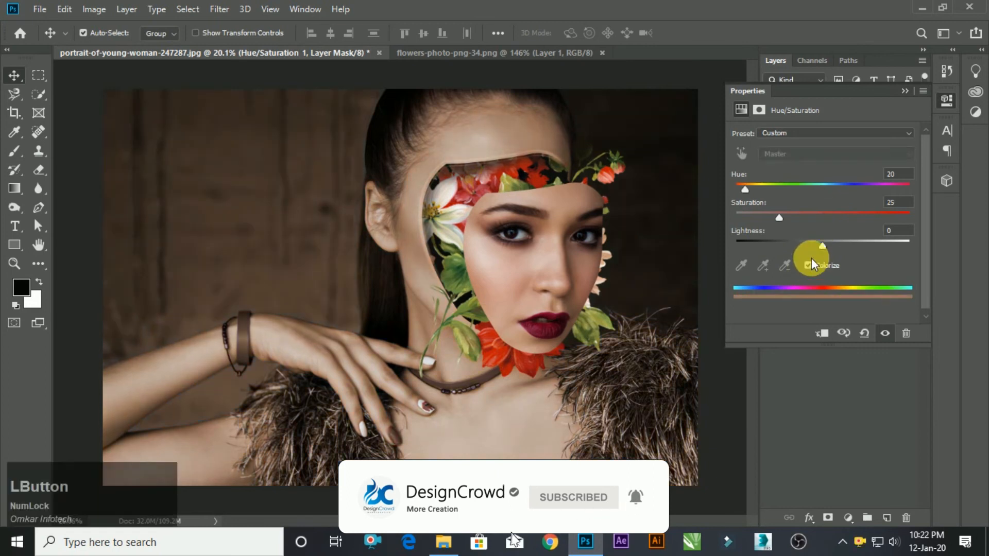
- Turn the body and background greyscale by setting the adjustment to hue 38, saturation 0 and lightness -2
left_click_drag(778, 220, 722, 217)
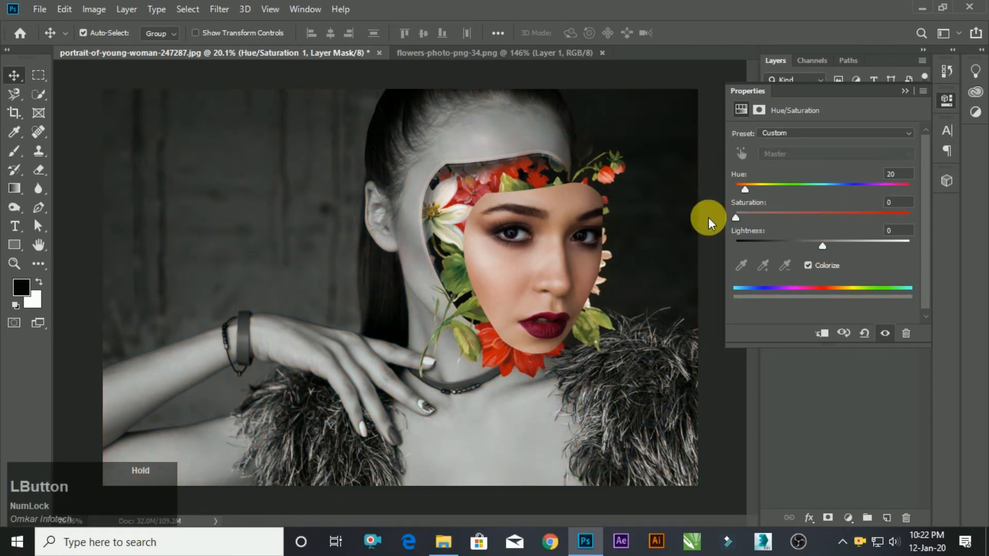
left_click_drag(744, 191, 754, 191)
mouse_move(819, 246)
left_mouse_down()
mouse_move(836, 246)
mouse_move(822, 243)
left_mouse_up()
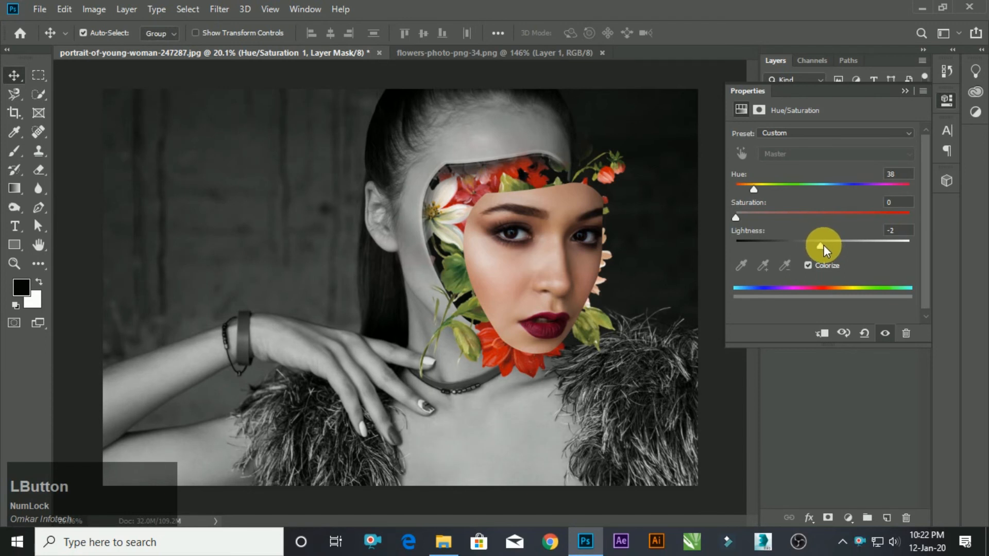
left_click(905, 91)
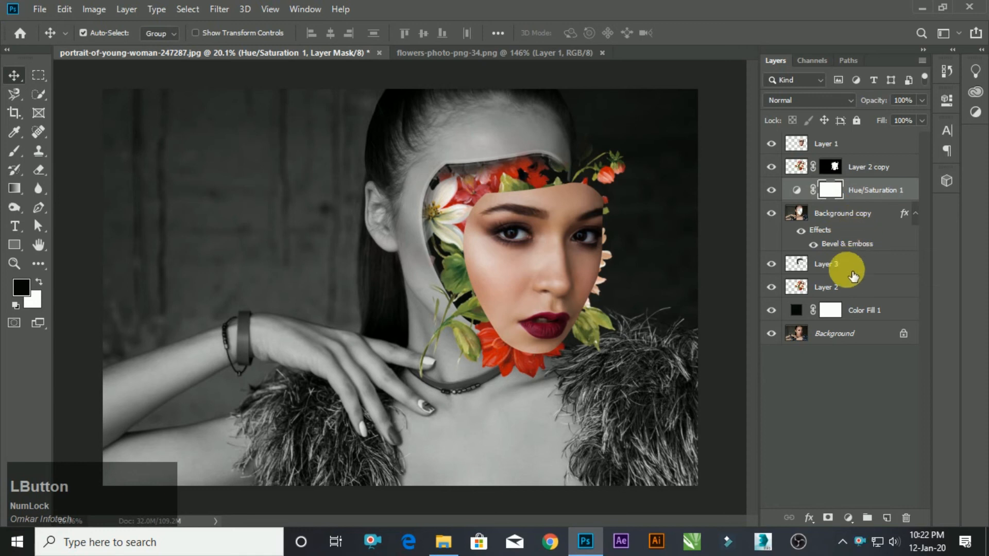
- Hide and show Layer 1 to check which part of the image it holds
left_click(800, 147)
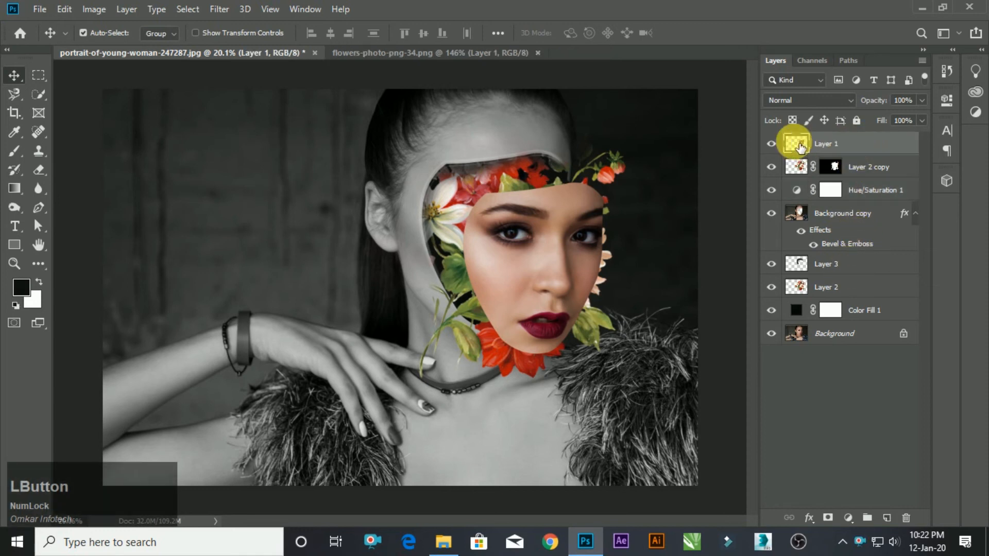
left_click(772, 143)
left_click(771, 144)
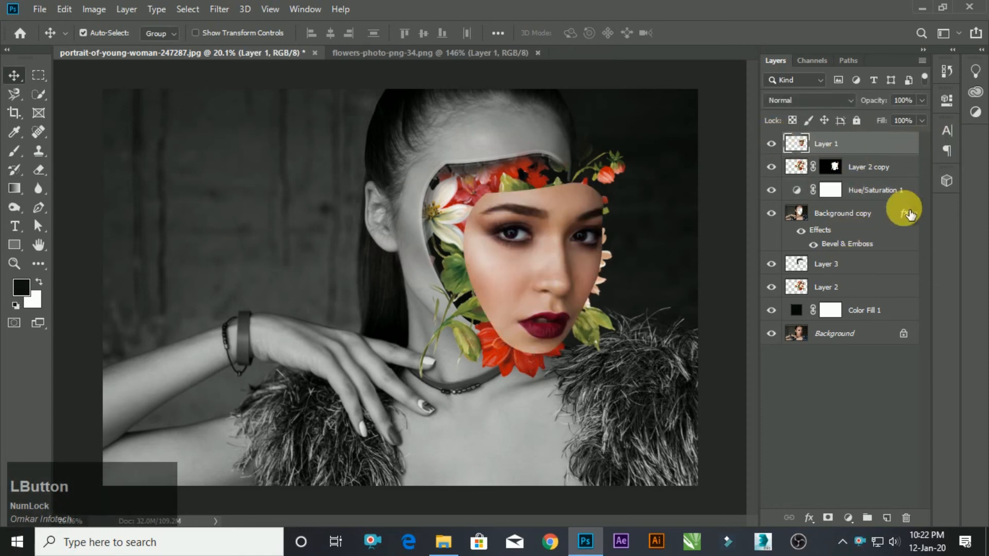
- Try a colorized Hue/Saturation adjustment with saturation 0 above Layer 1 across the whole image, and undo it
right_click(851, 520)
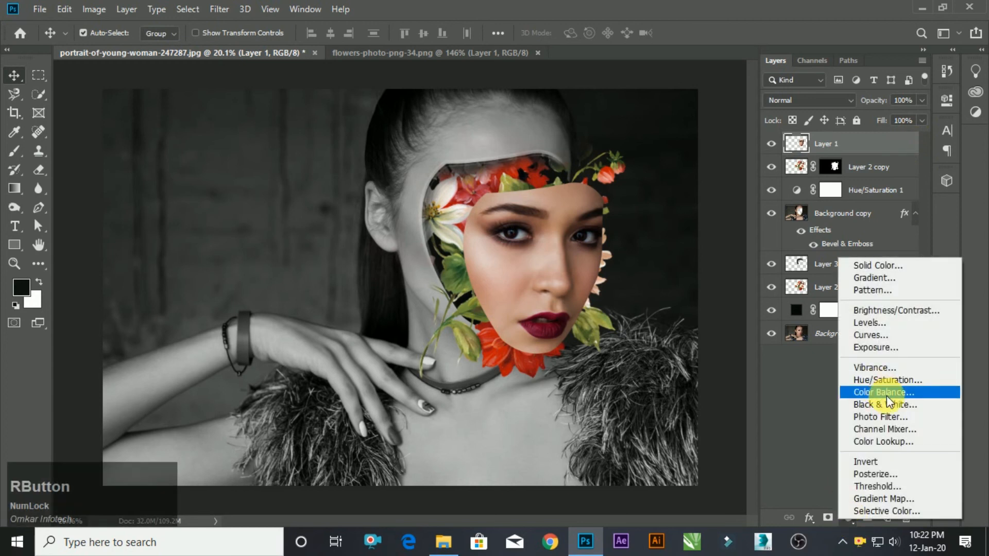
left_click(894, 380)
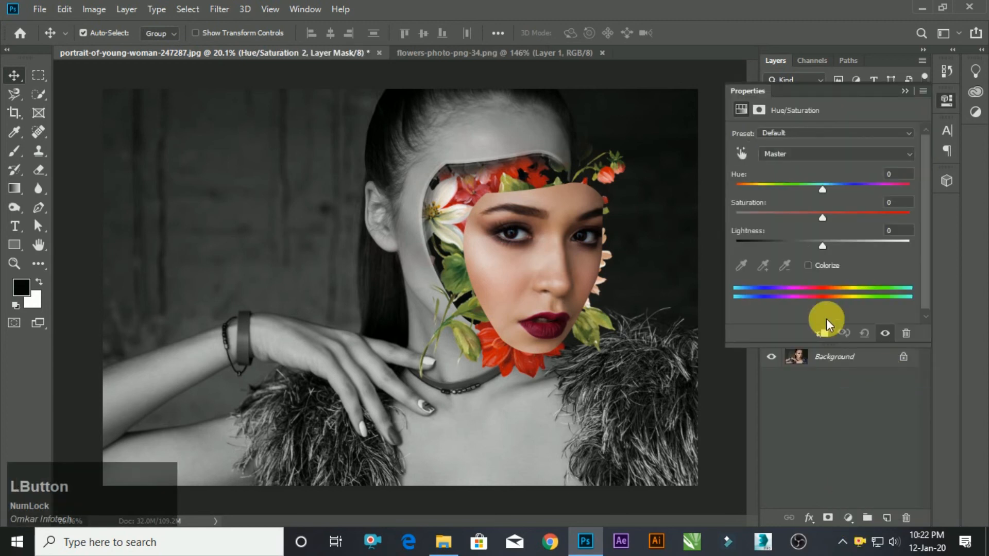
left_click(808, 264)
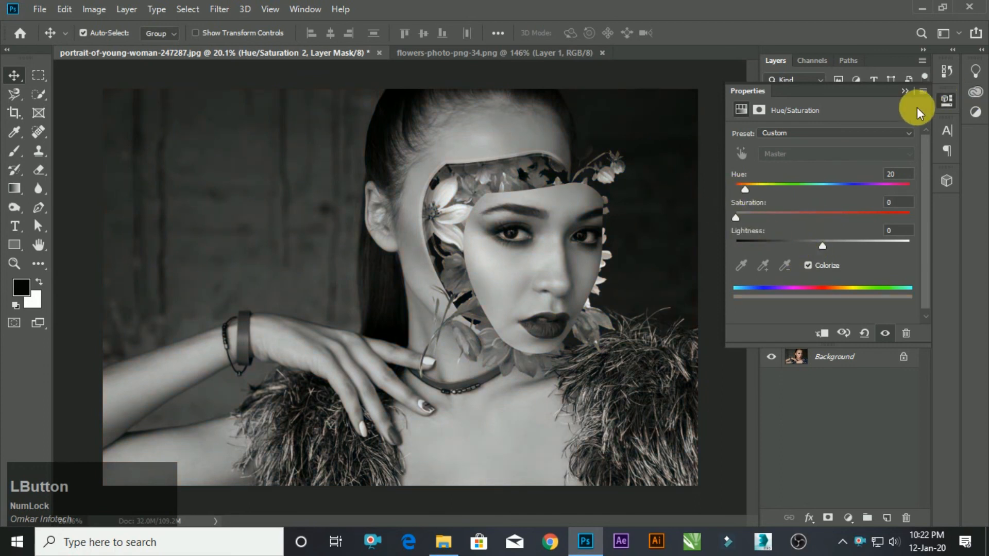
left_click(907, 90)
key("ctrl+z")
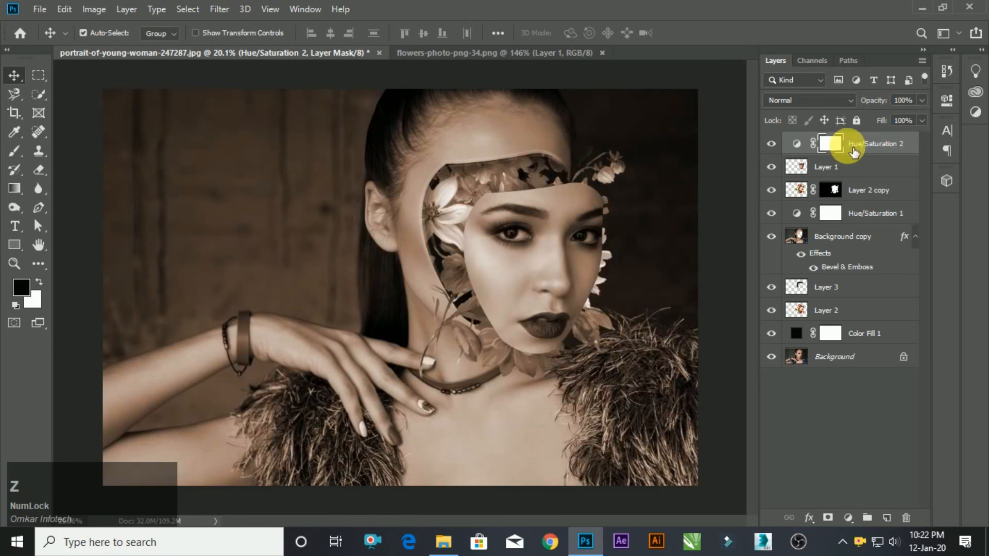
key("ctrl+z")
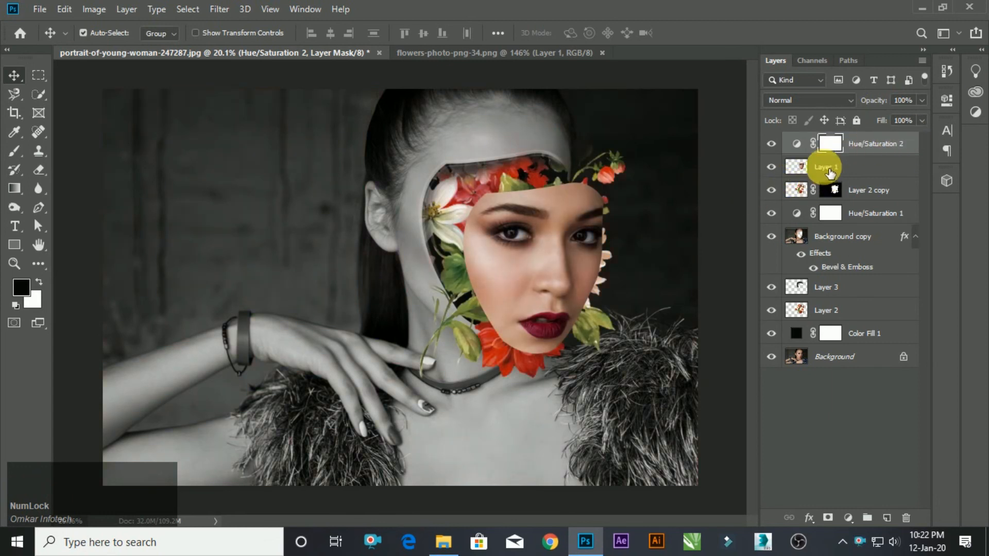
key("ctrl+z")
- Load the outline of the Layer 1 face as a selection and add a Hue/Saturation adjustment layer limited to it
left_click(874, 145)
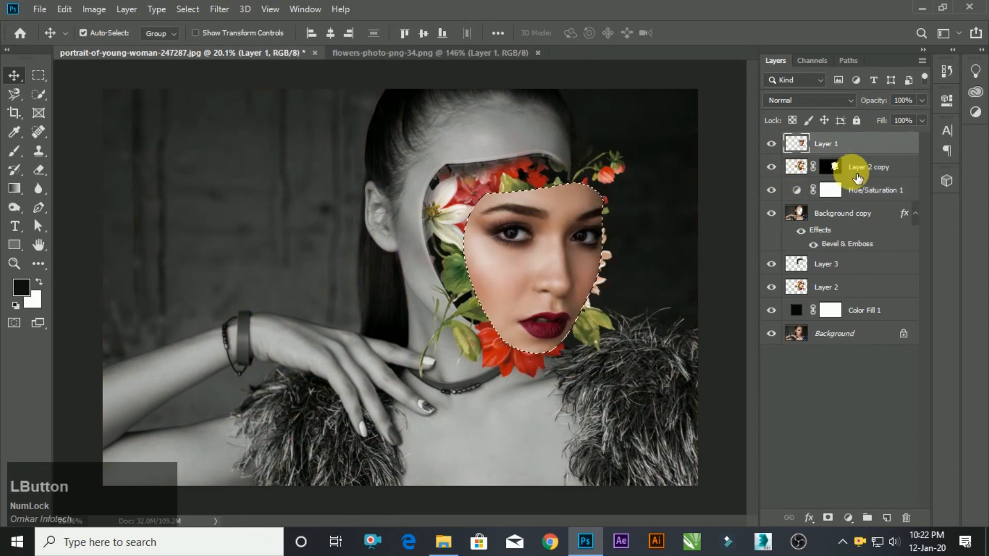
right_click(848, 518)
left_click(887, 380)
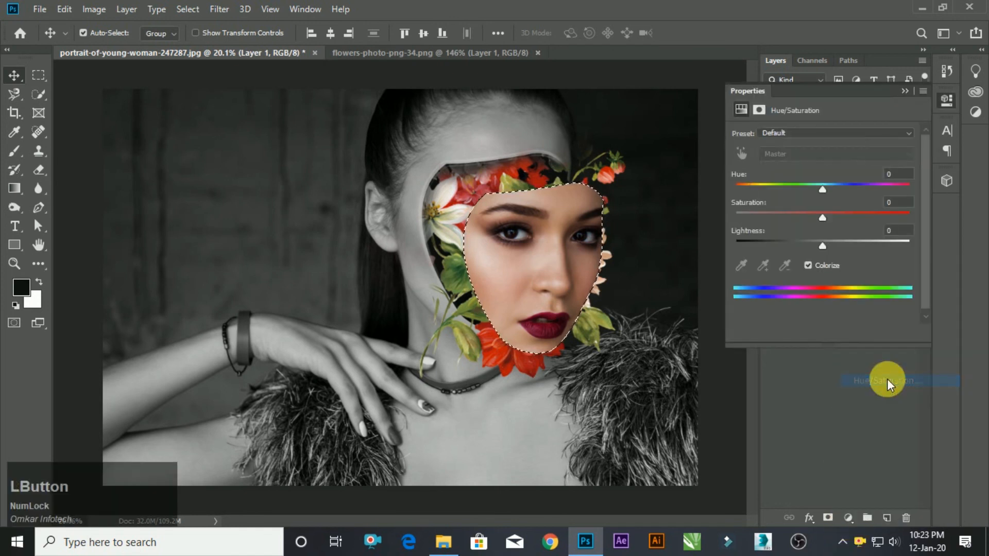
- Turn the cut-out face greyscale by enabling Colorize and setting saturation to 0 in its adjustment
left_click(808, 265)
left_click_drag(840, 221, 697, 213)
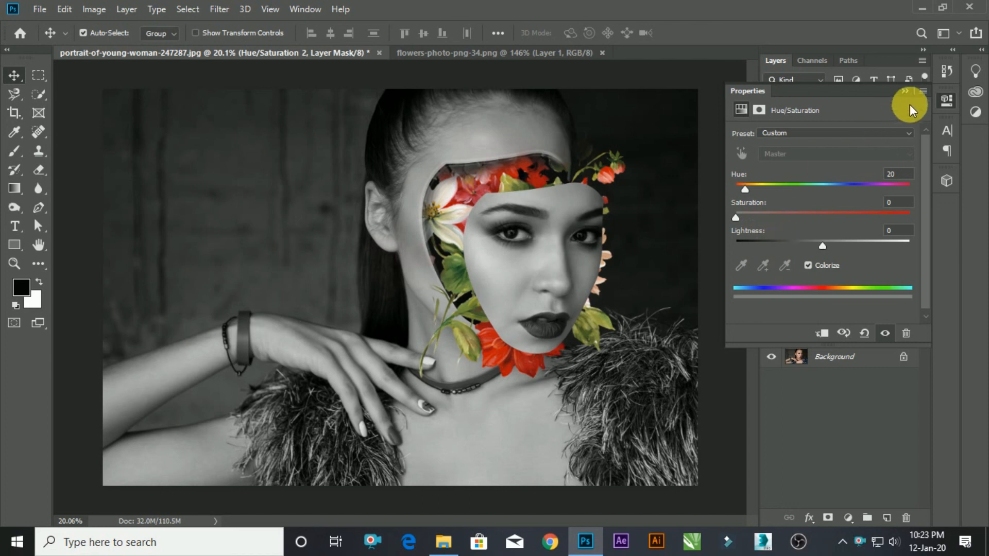
left_click(904, 90)
scroll(489, 268, "down", 3)
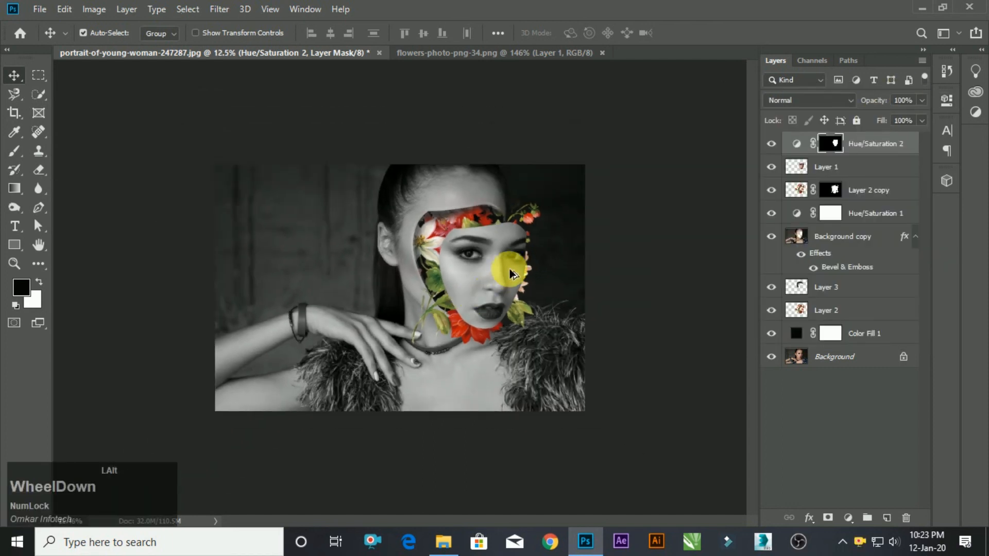
scroll(479, 289, "up", 2)
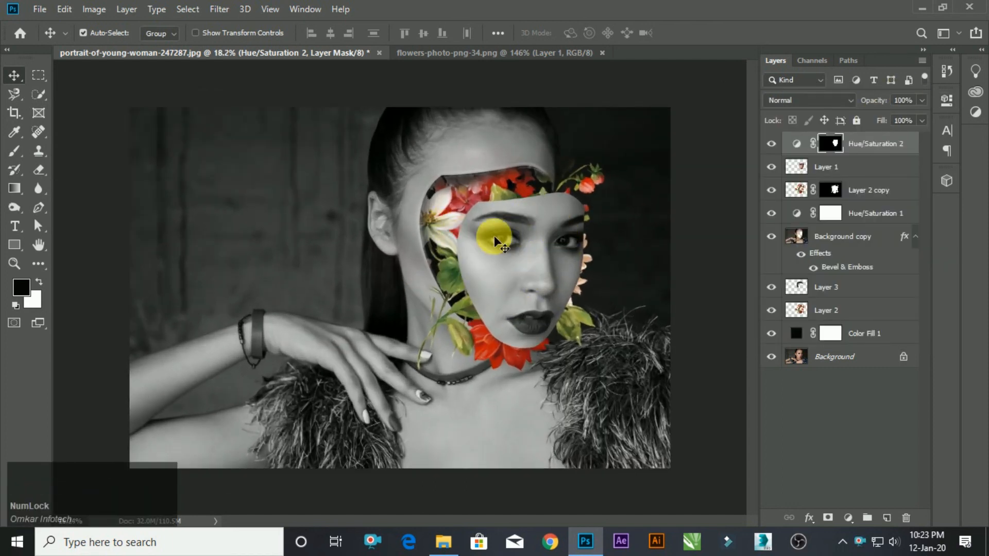
scroll(421, 228, "up", 1)
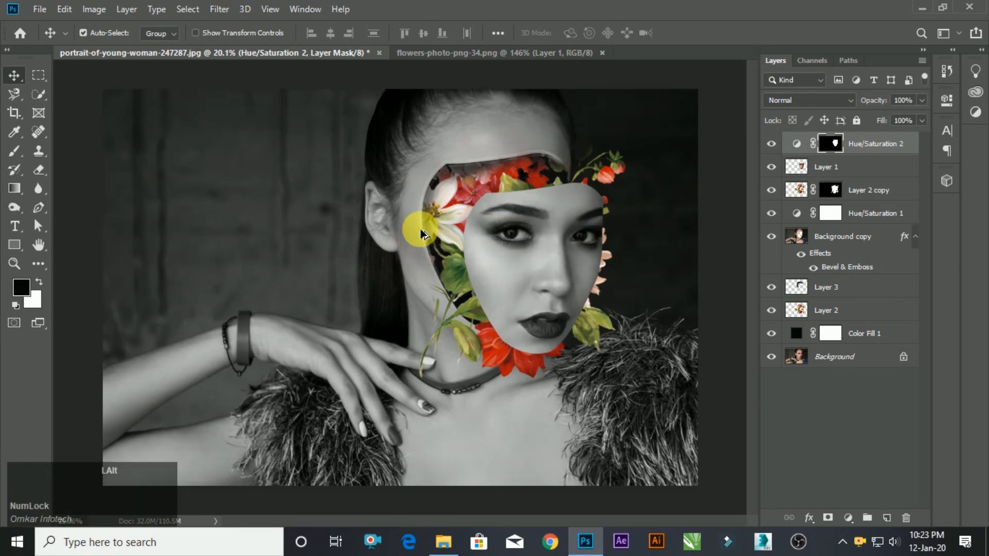
- Raise the opacity of the Layer 3 shadow to 82% and deselect all layers
left_click(852, 239)
left_click(846, 311)
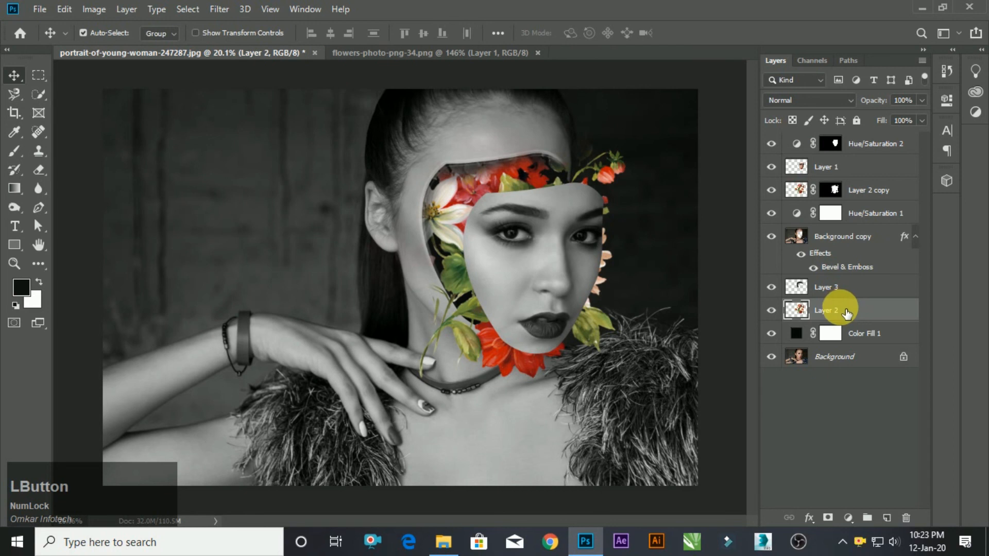
left_click(828, 288)
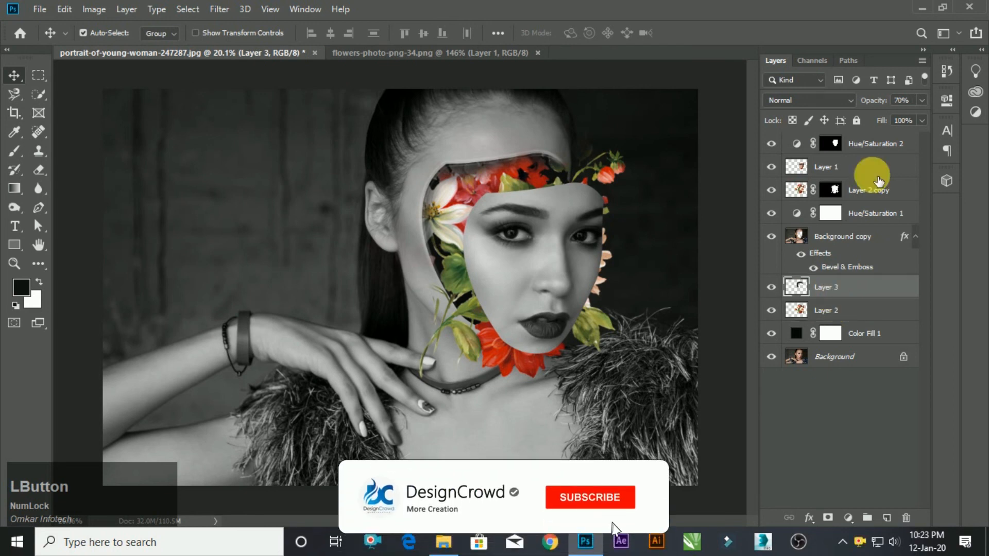
left_click(922, 100)
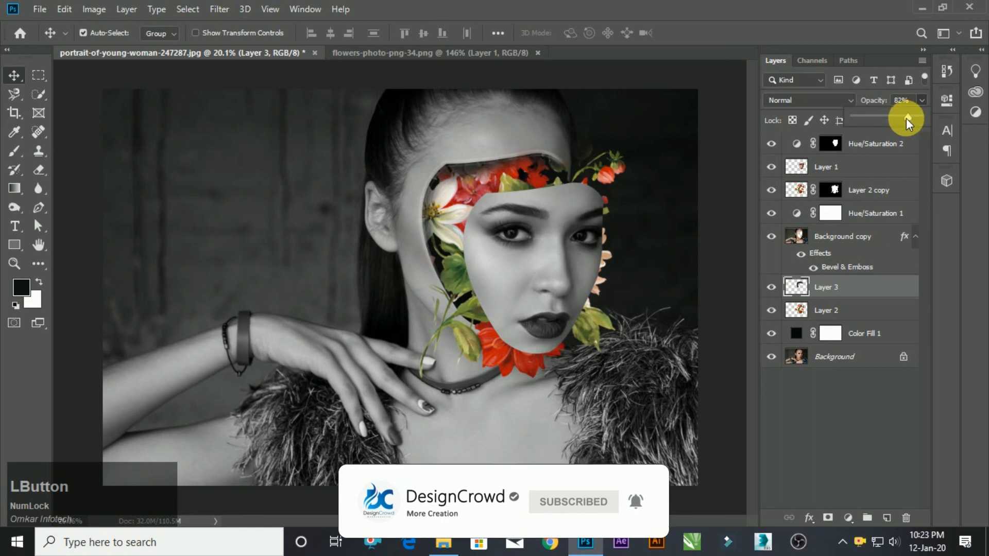
left_click(858, 386)
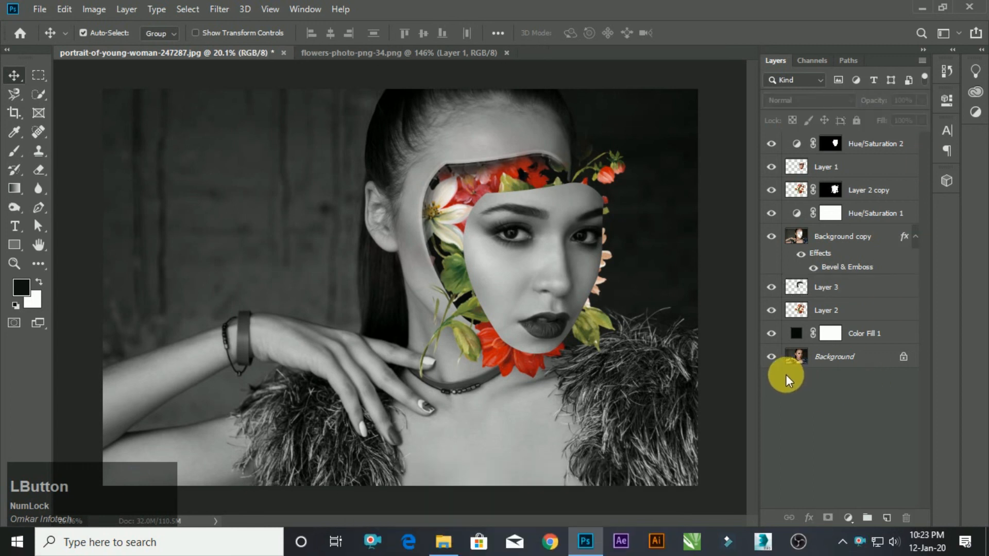